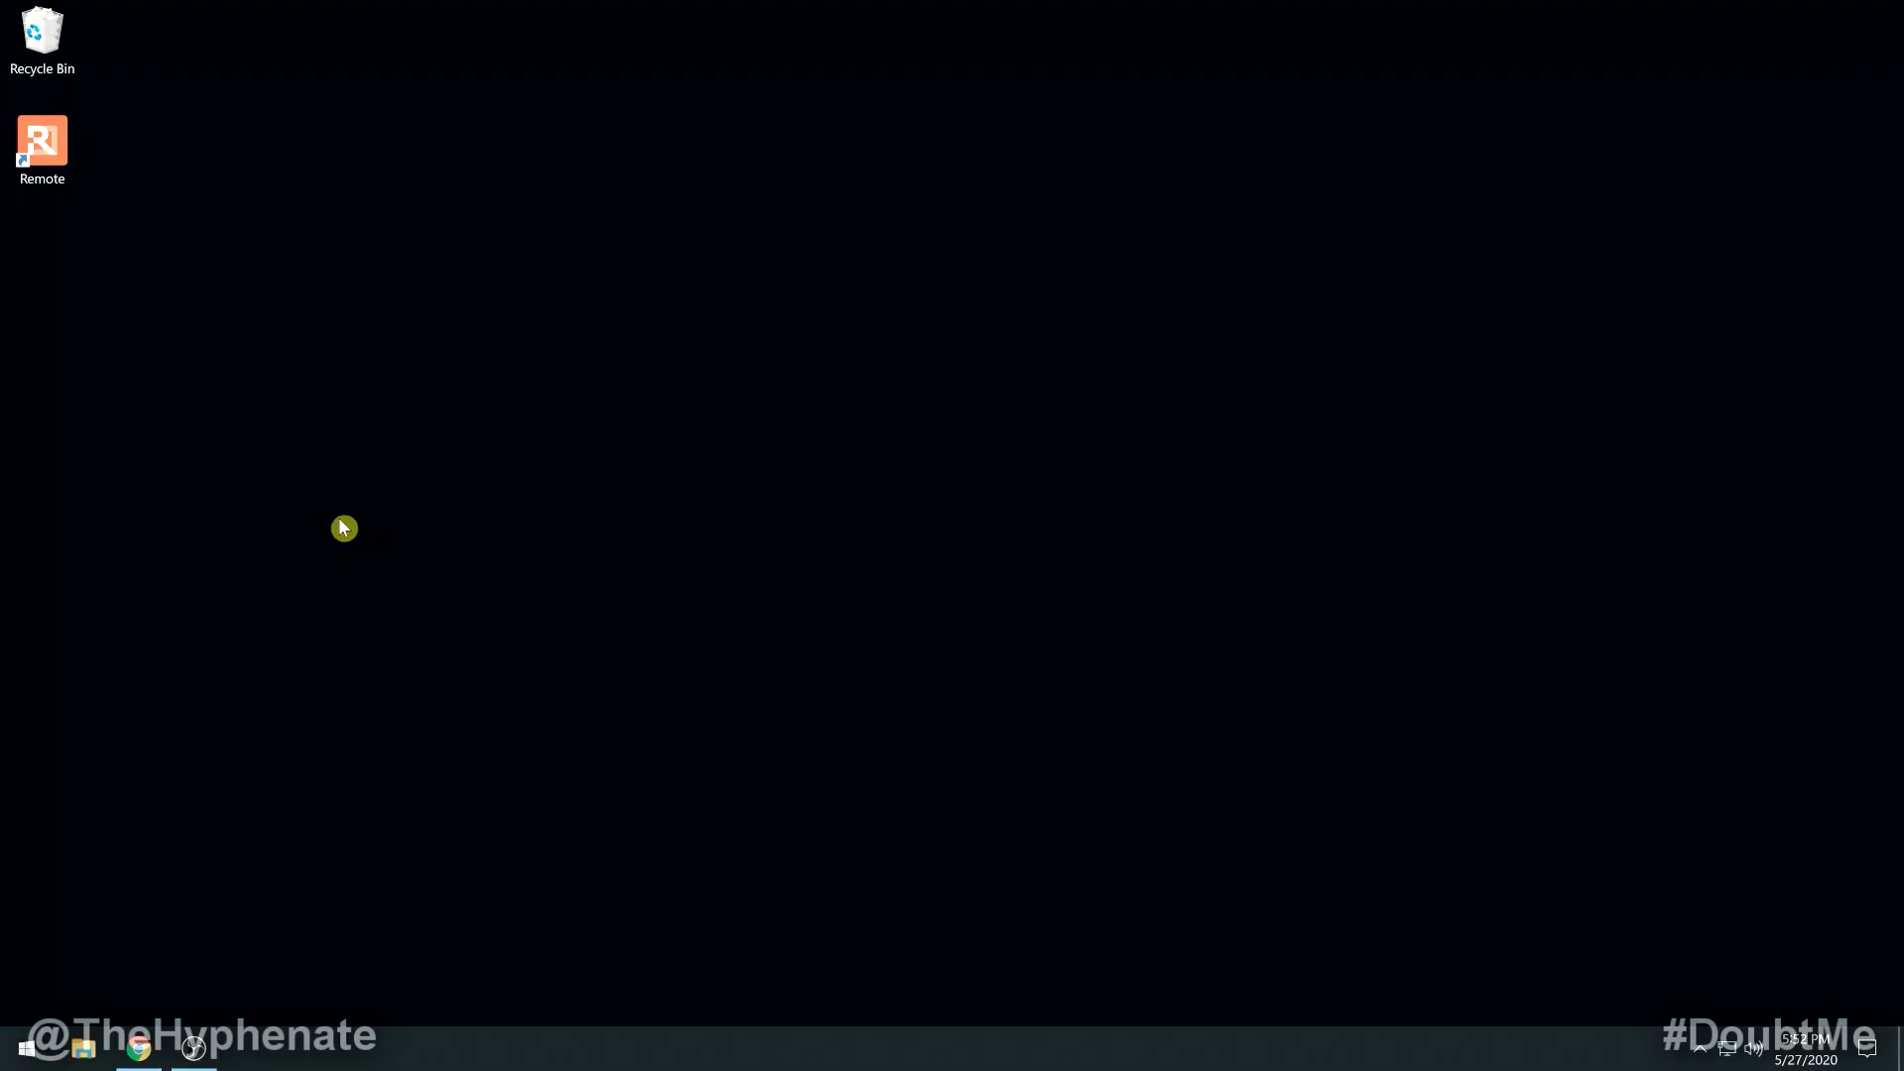
- Launch the Remote application to list the connected cameras
left_click(45, 149)
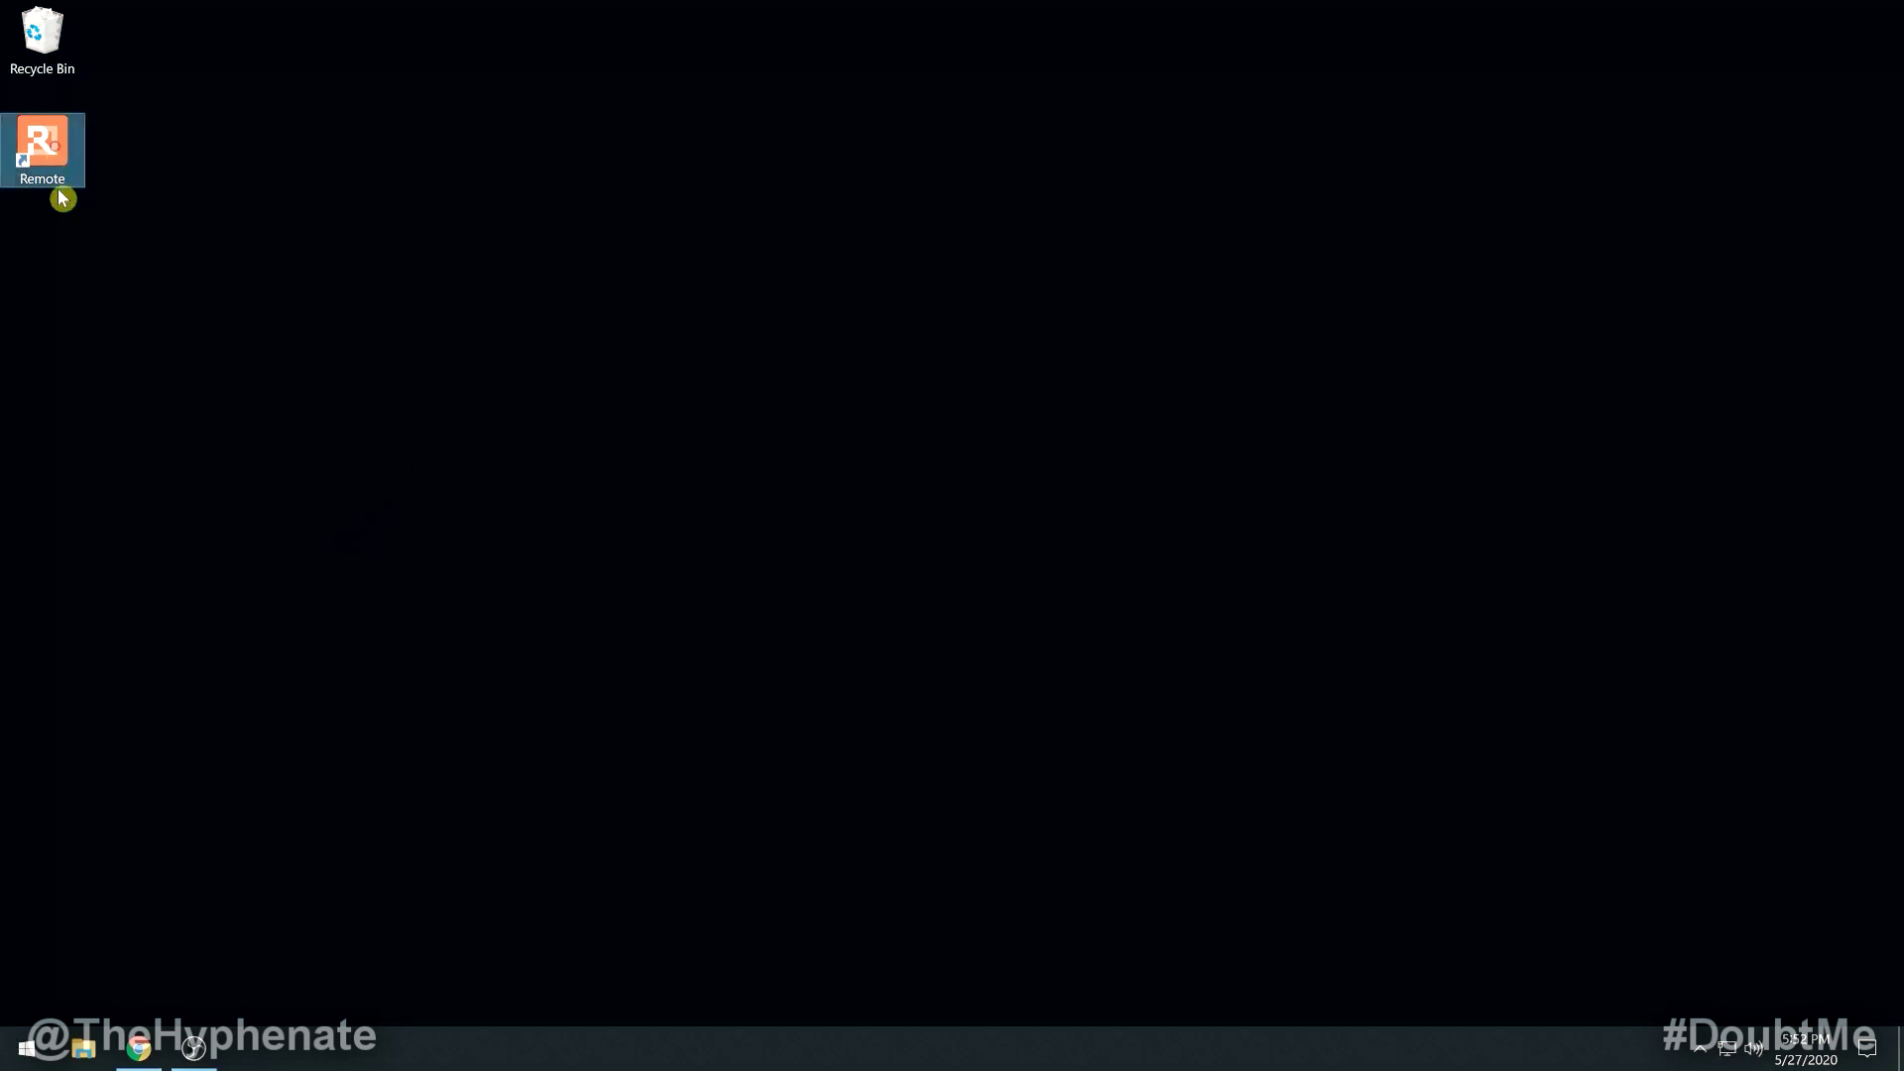
double_click(54, 186)
left_click(164, 1043)
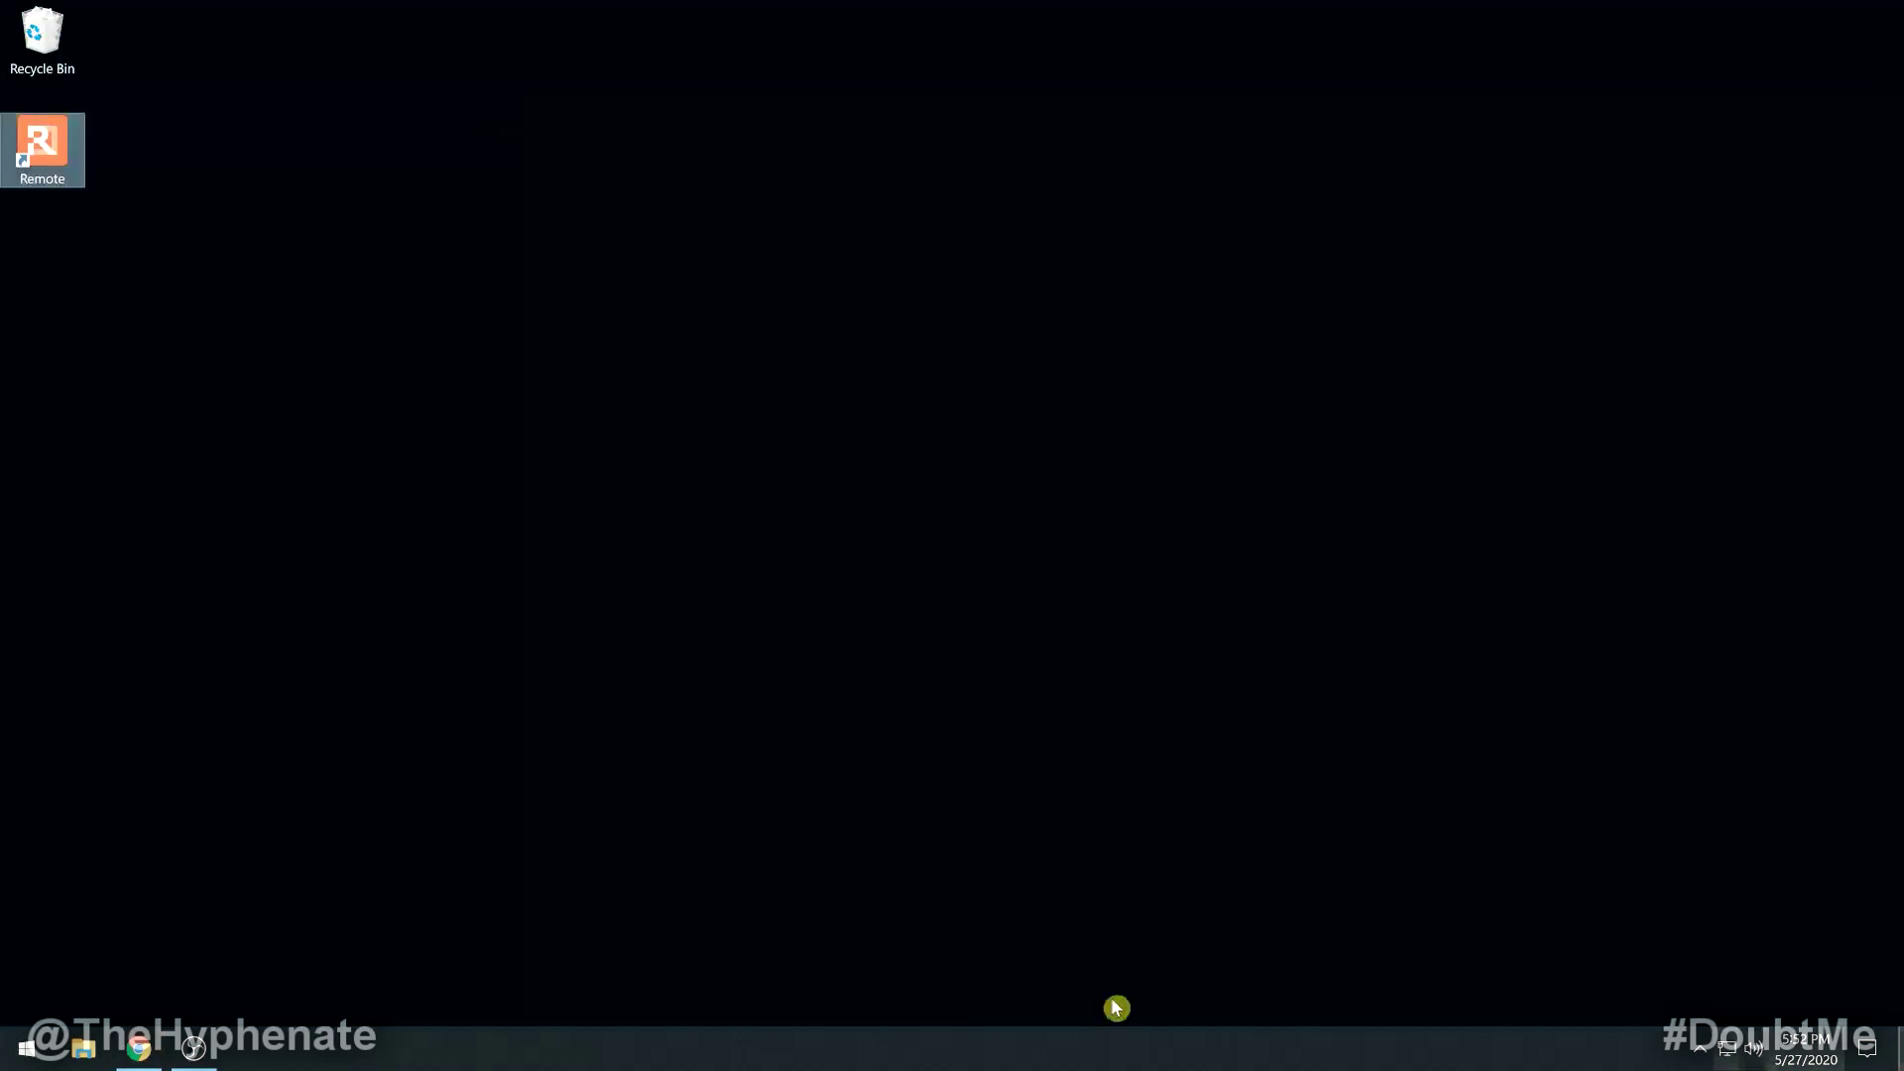
left_click(26, 1048)
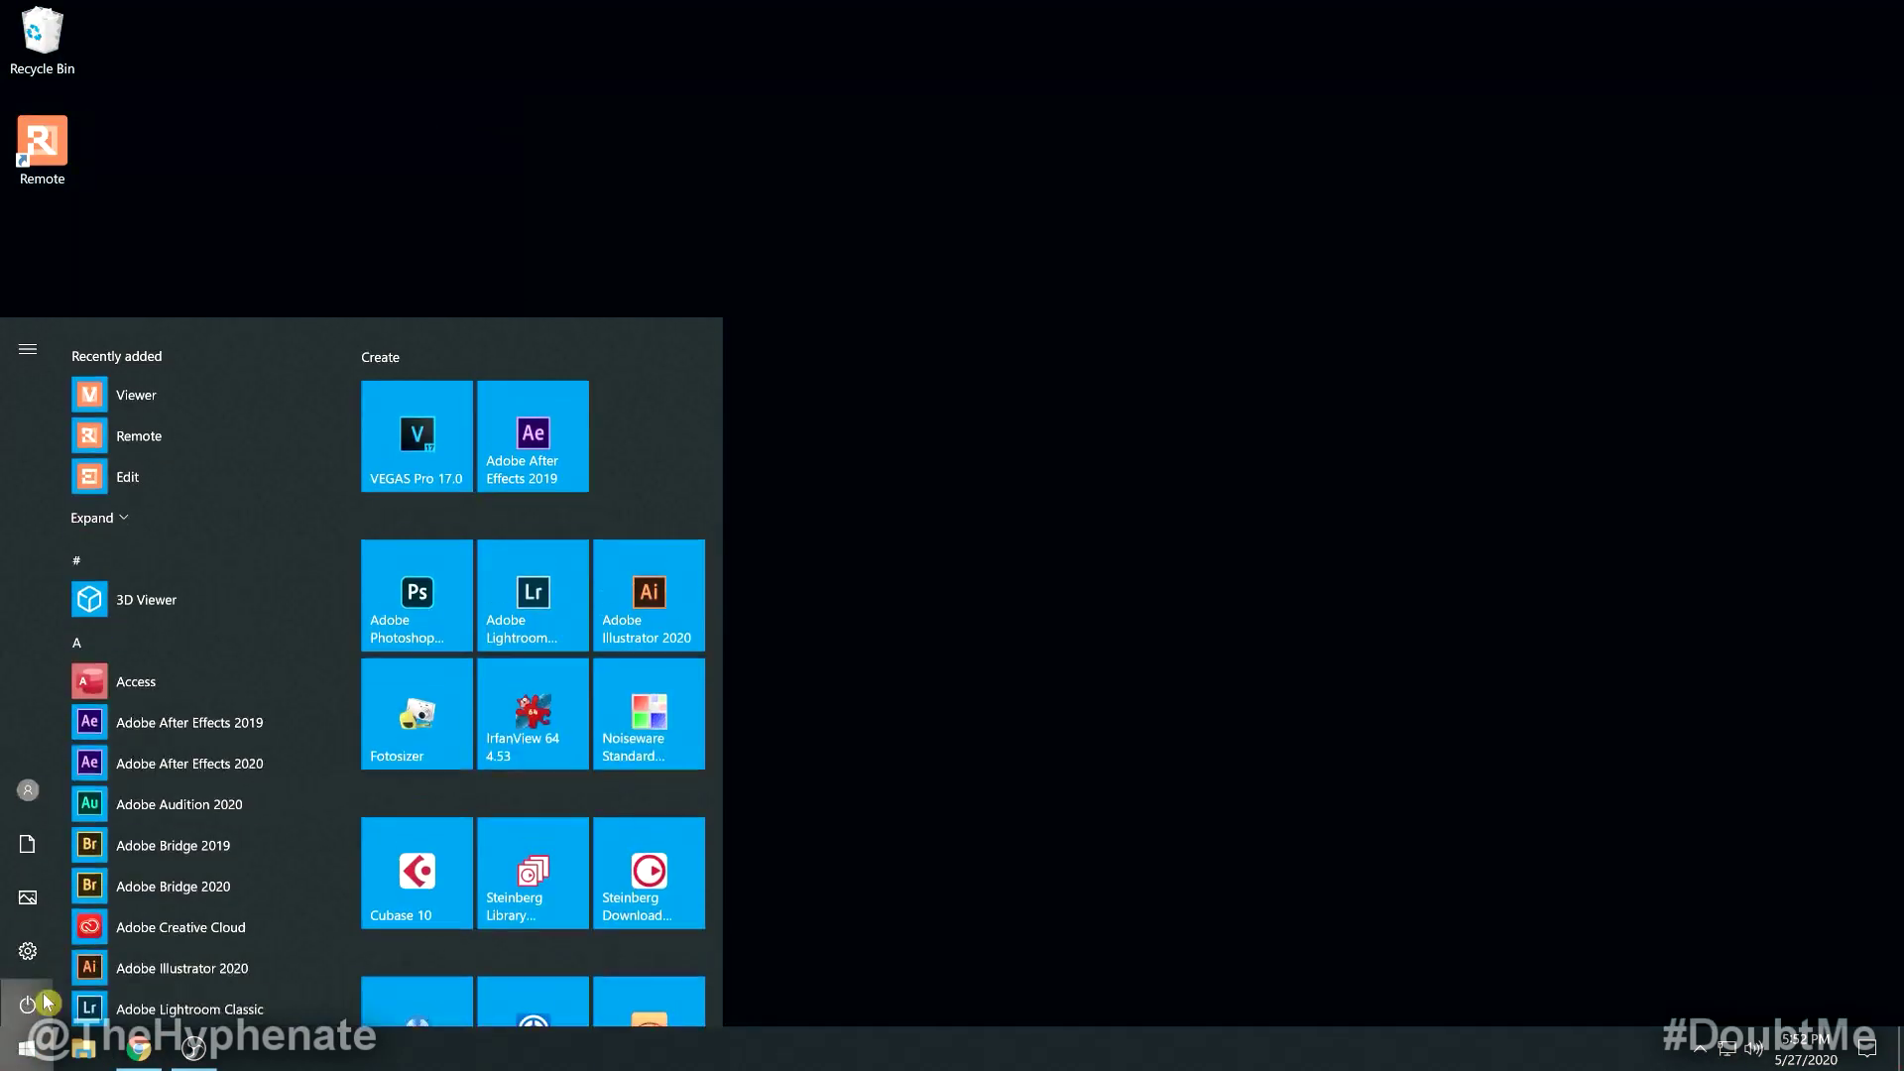
left_click(115, 521)
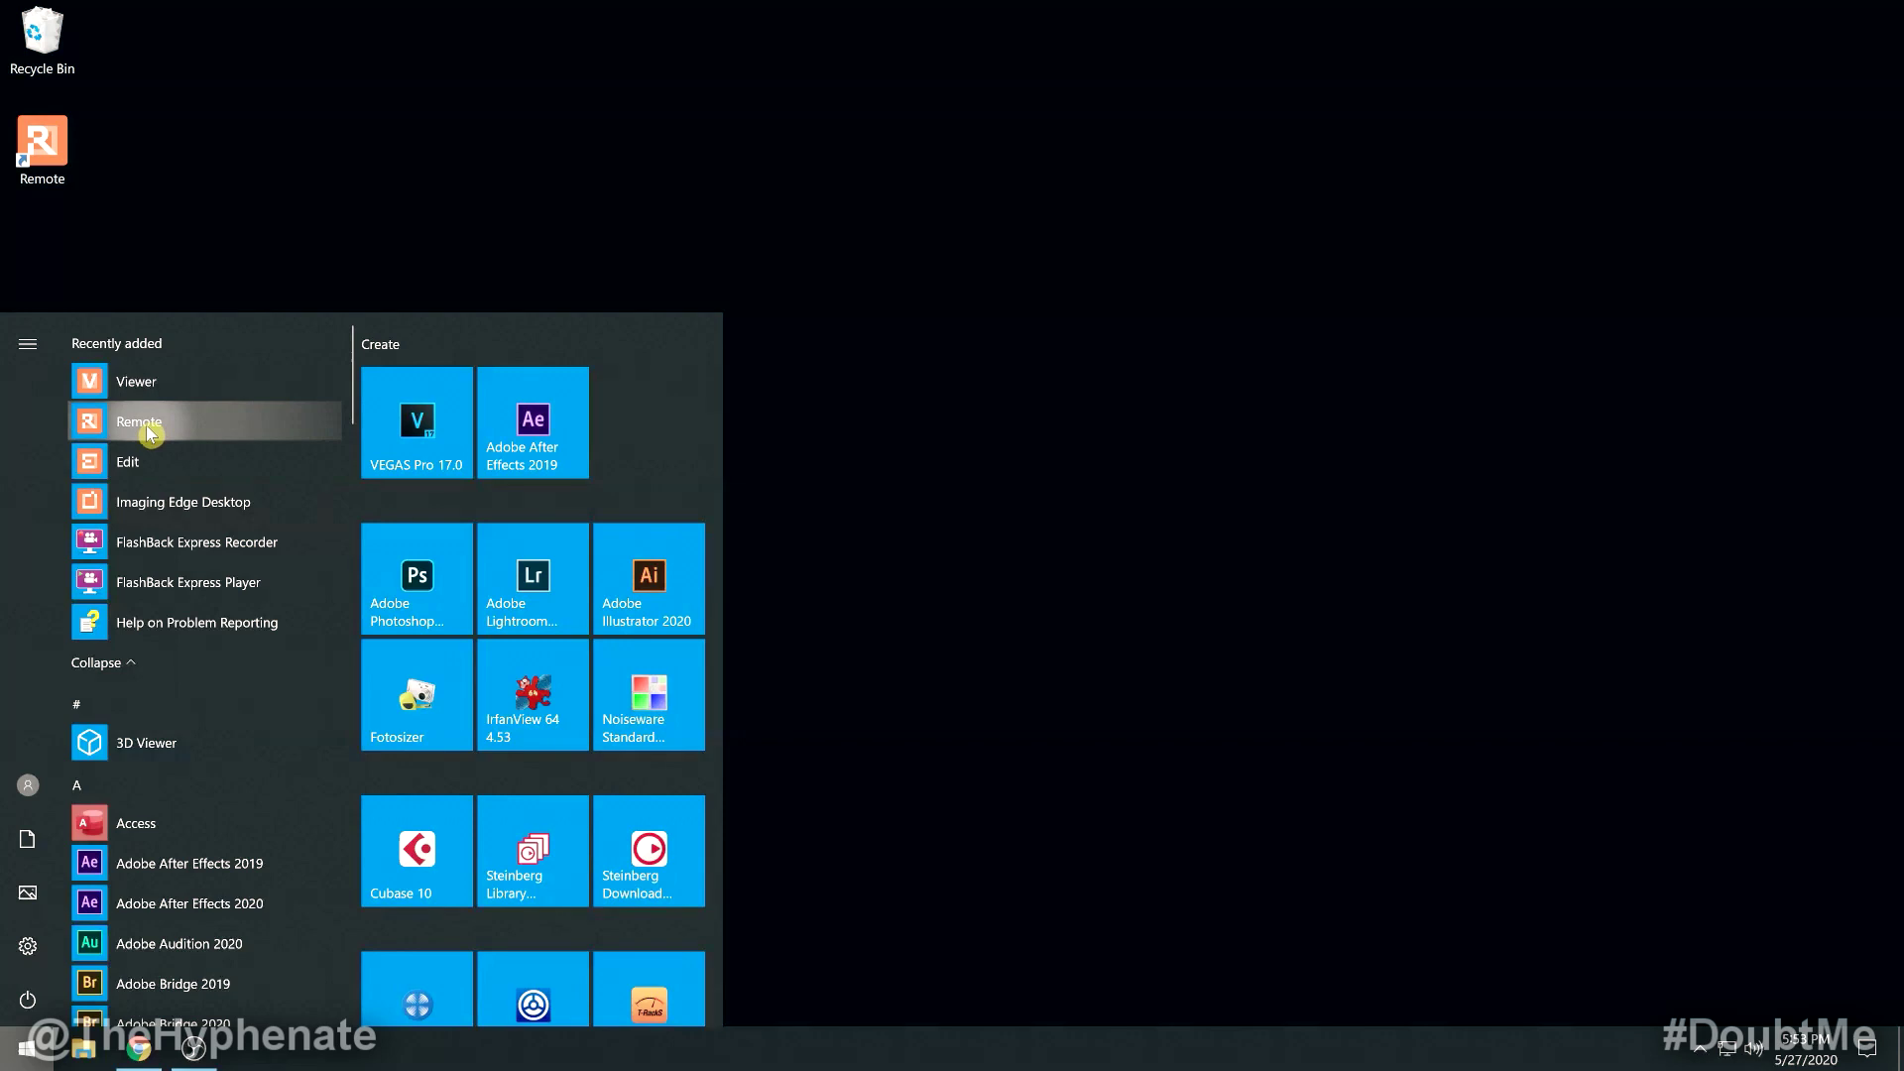
left_click(148, 426)
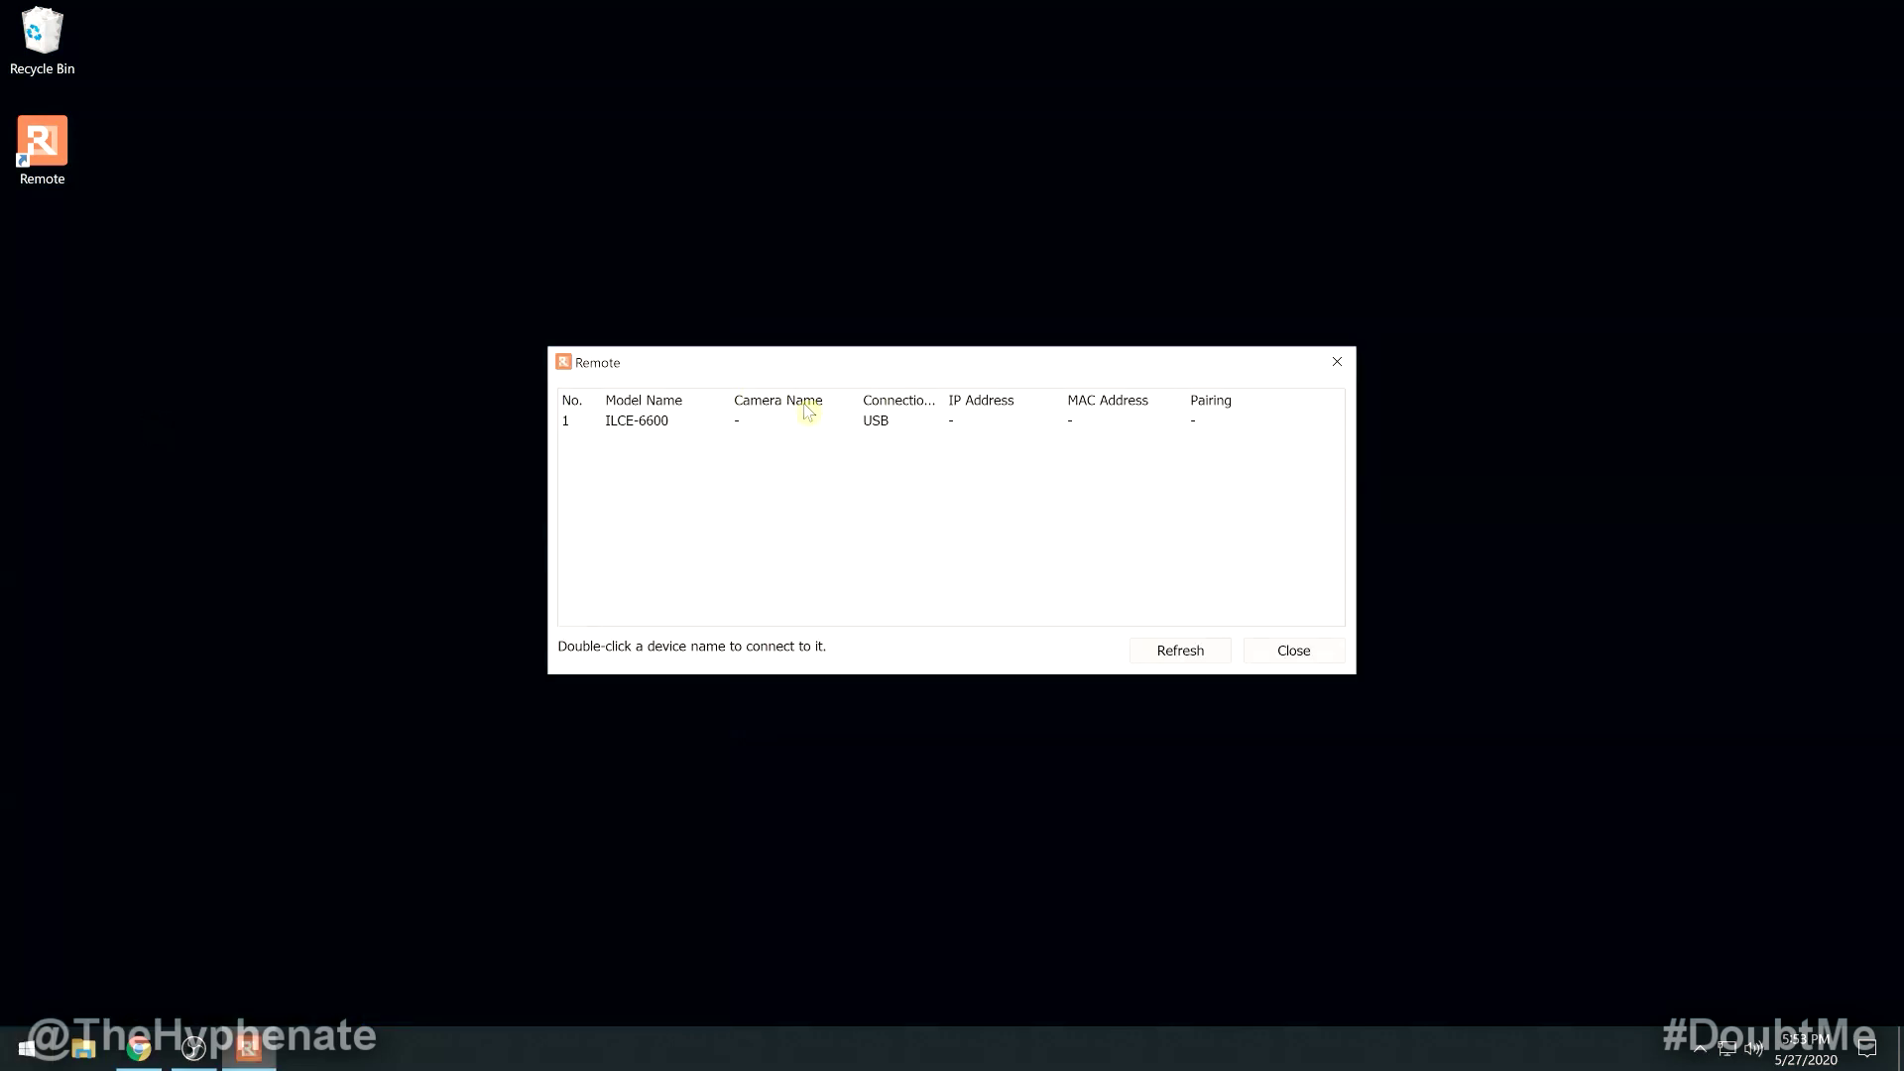
- Connect to the ILCE-6600 camera over USB and maximize its live view window
left_click(665, 423)
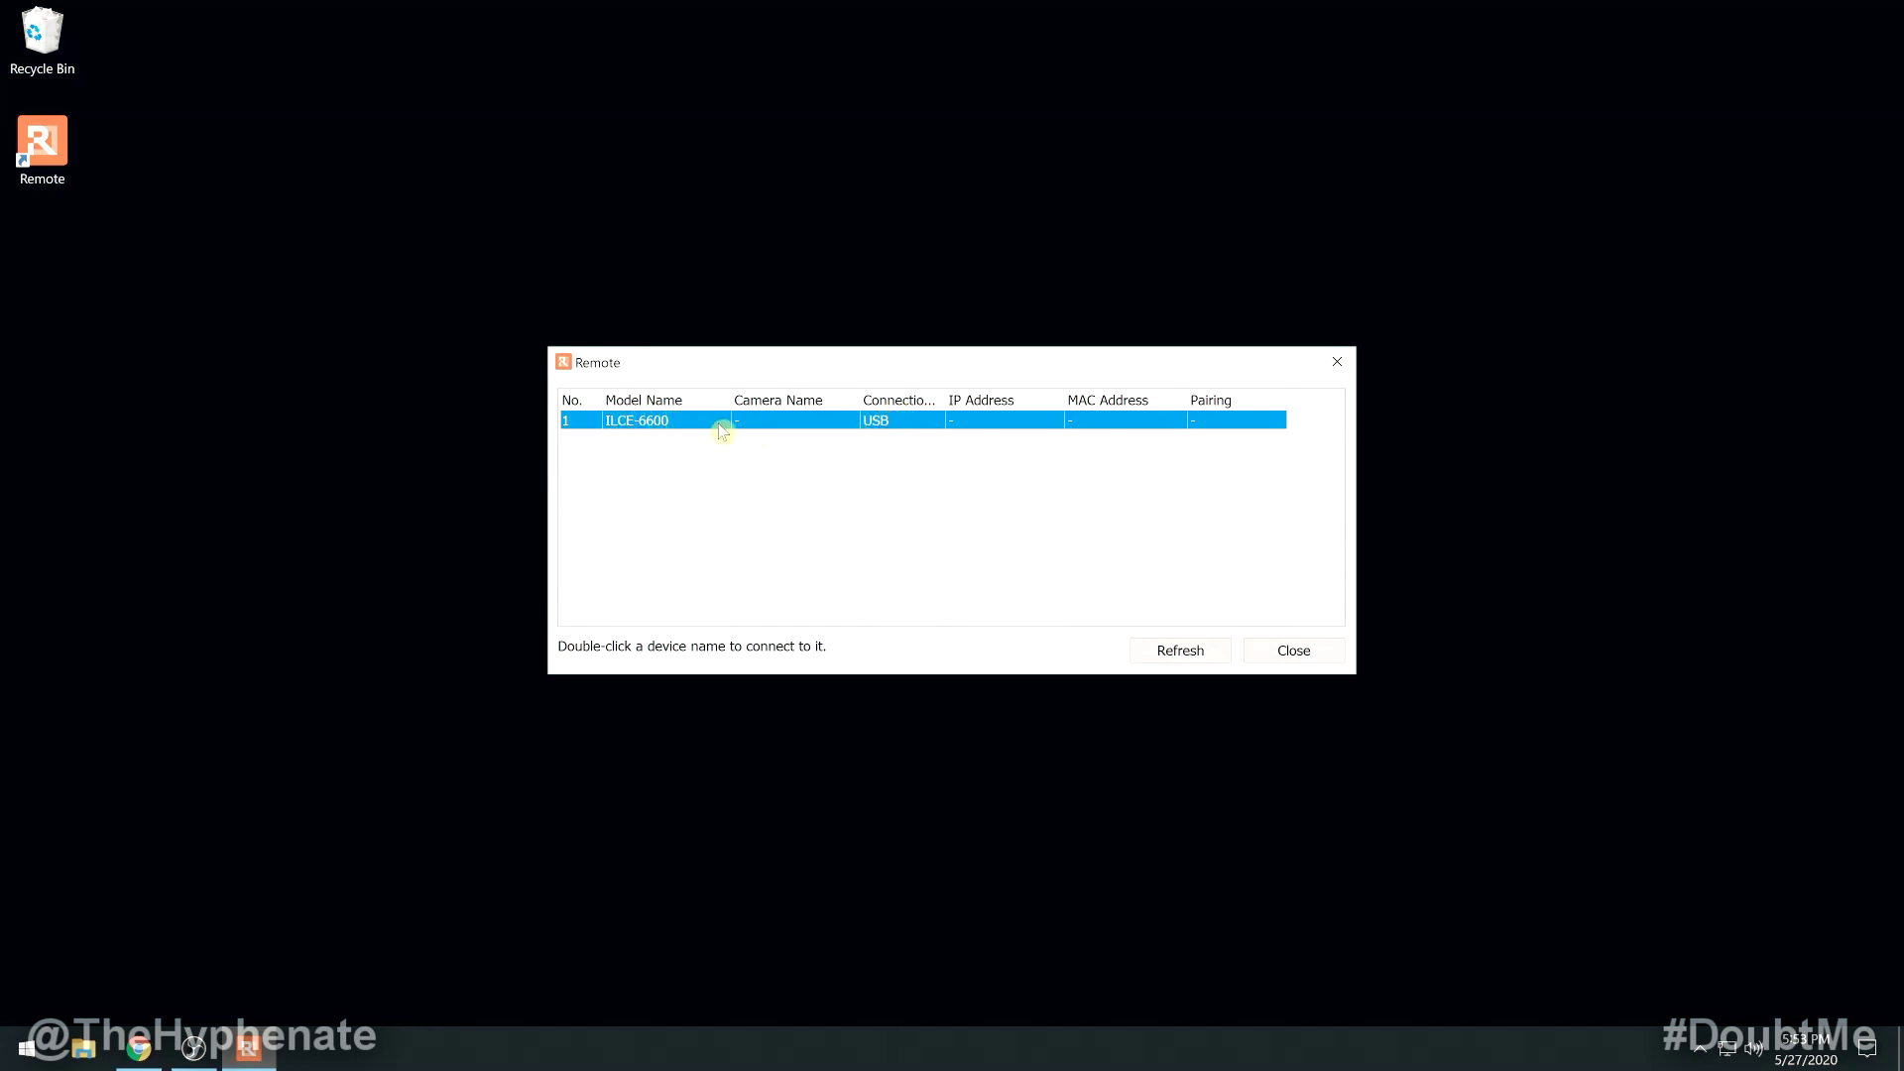
double_click(639, 421)
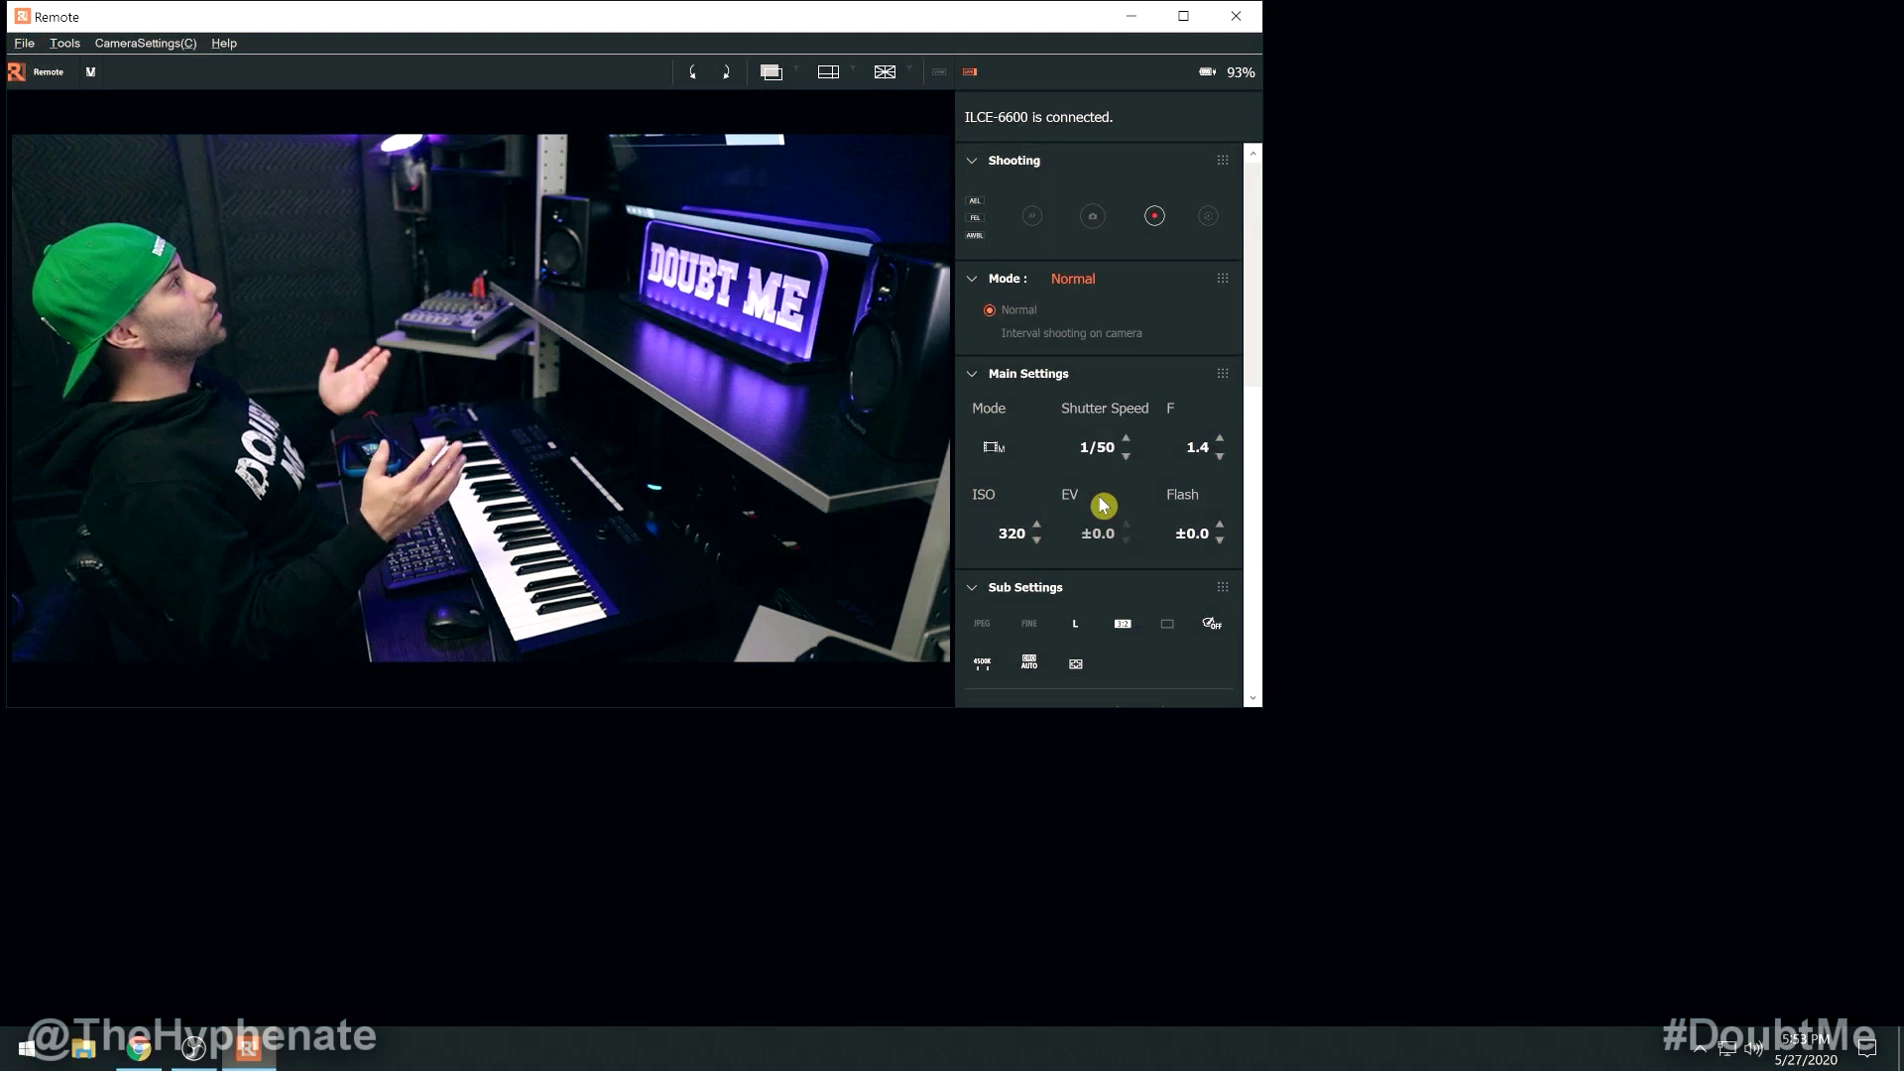
left_click_drag(670, 25, 848, 171)
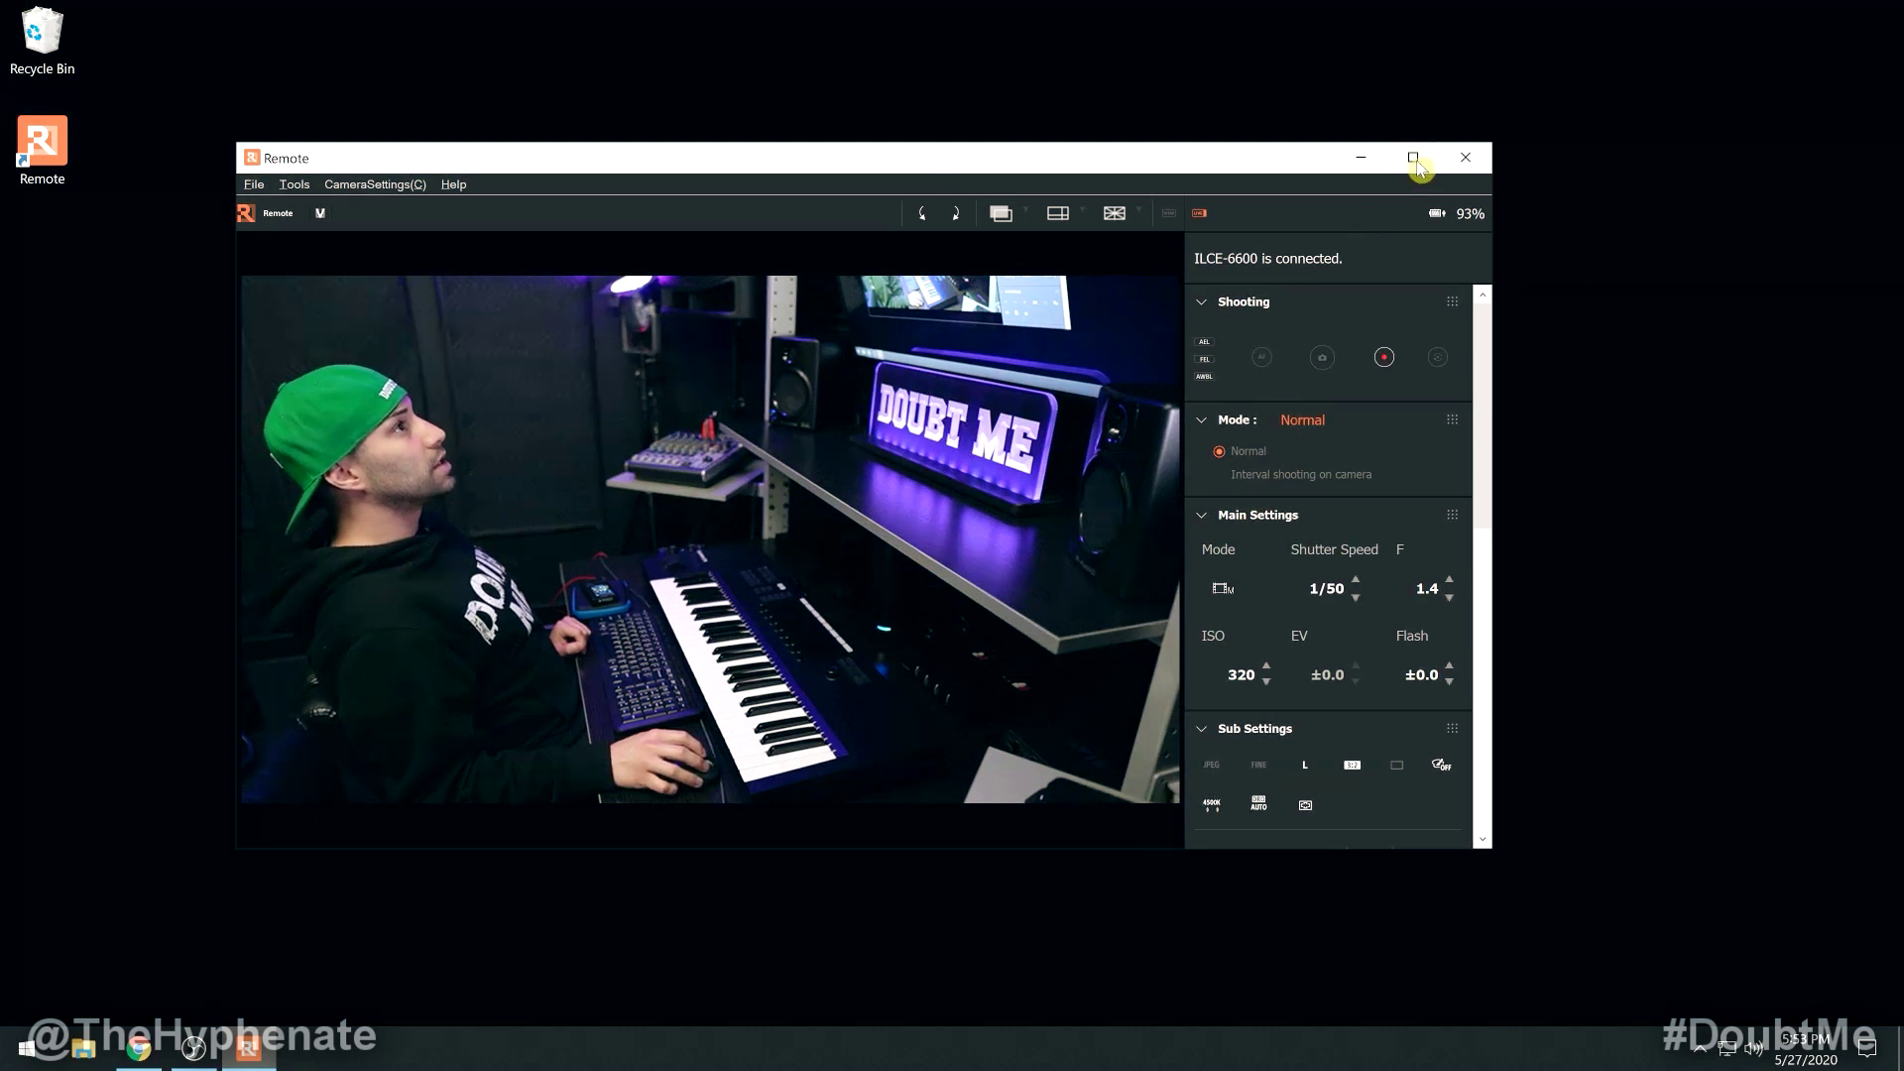
left_click(1413, 158)
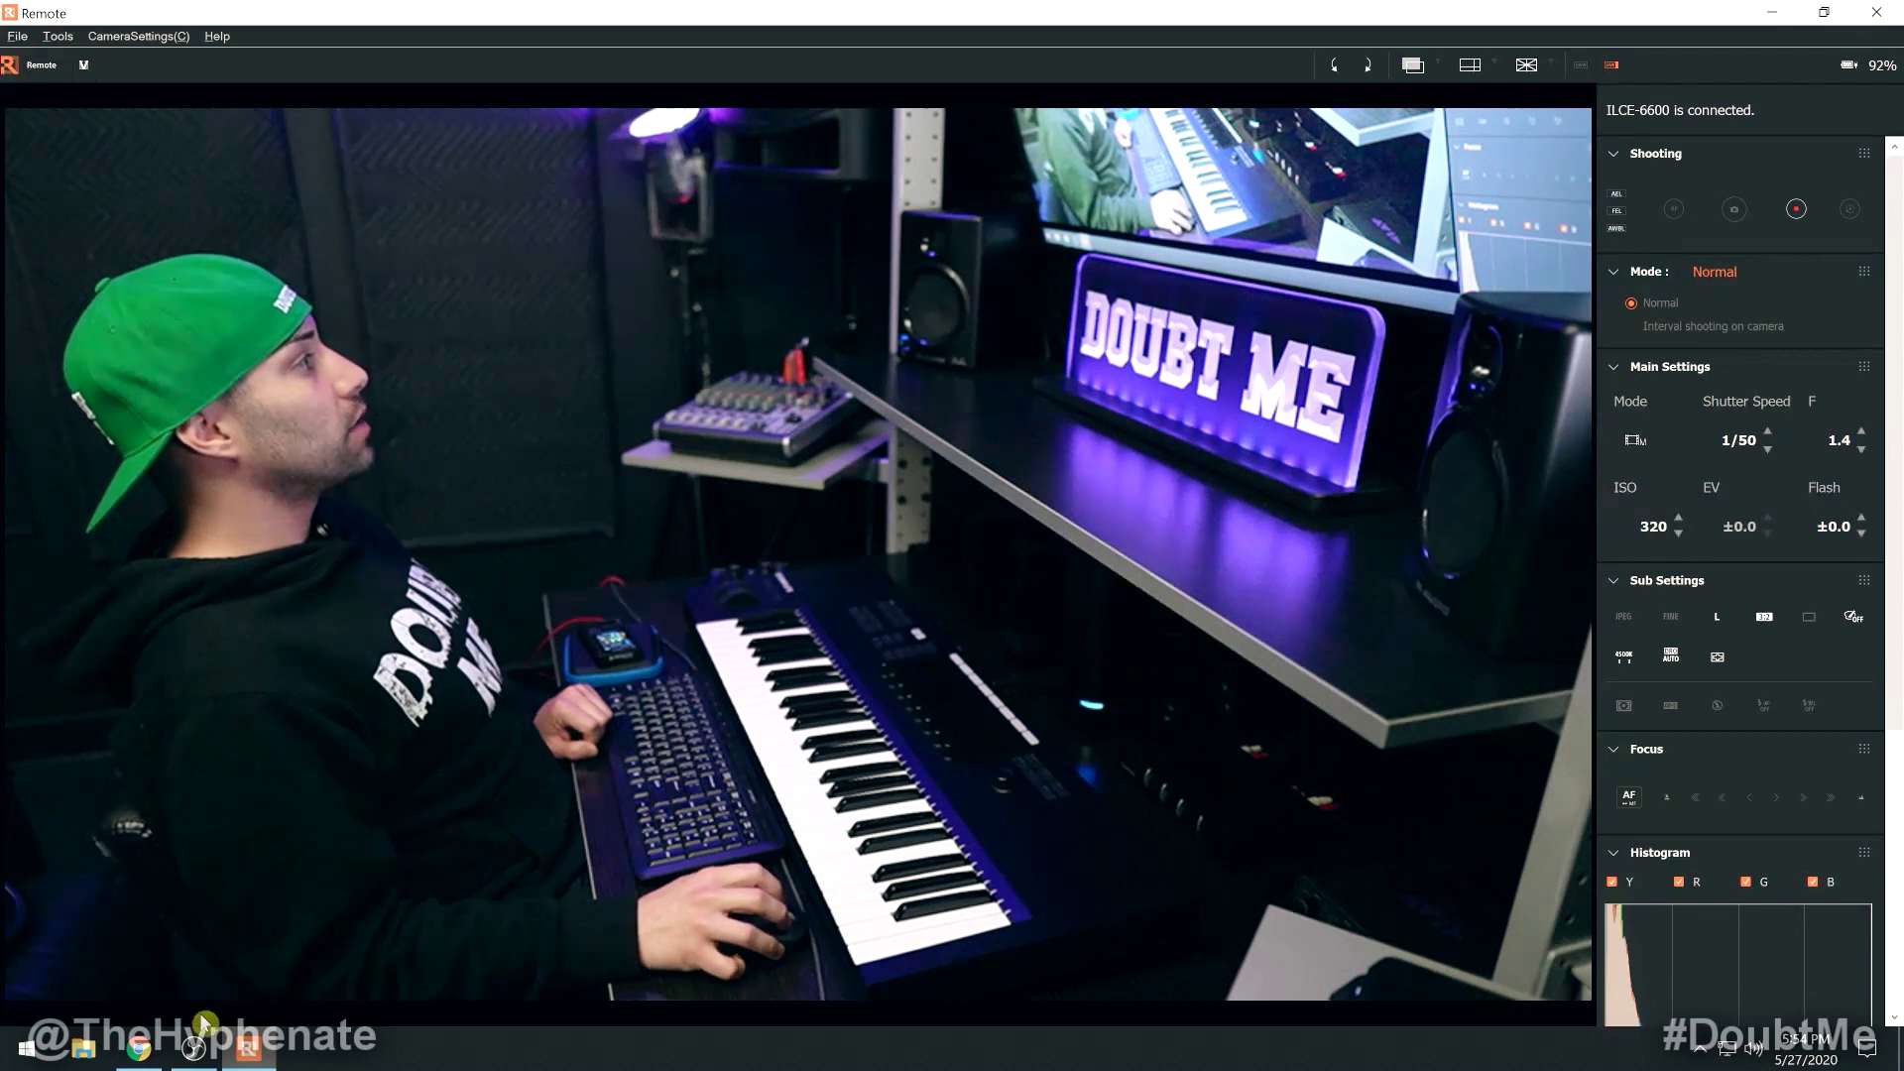
- Switch to OBS and add a Window Capture source named "Sony Cam" that captures the [Remote.exe]: Remote window
key("alt+Tab")
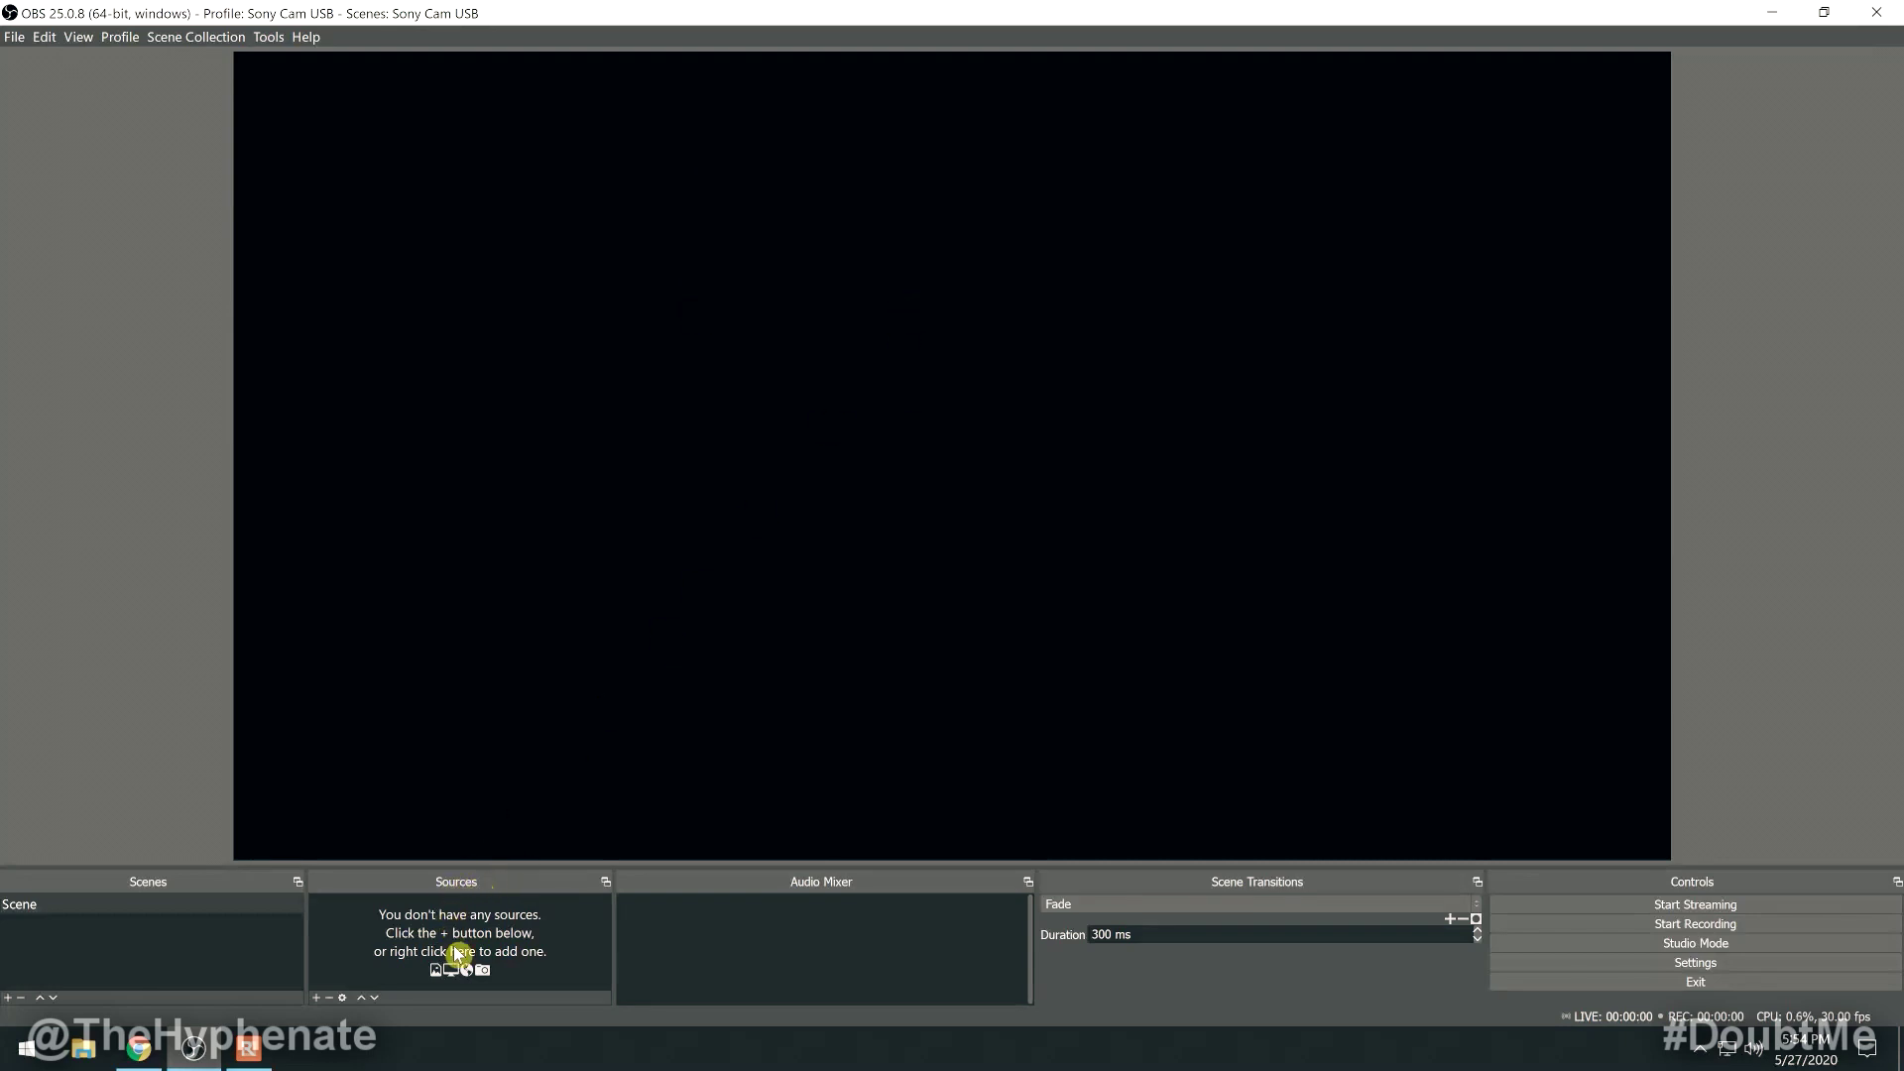
left_click(314, 999)
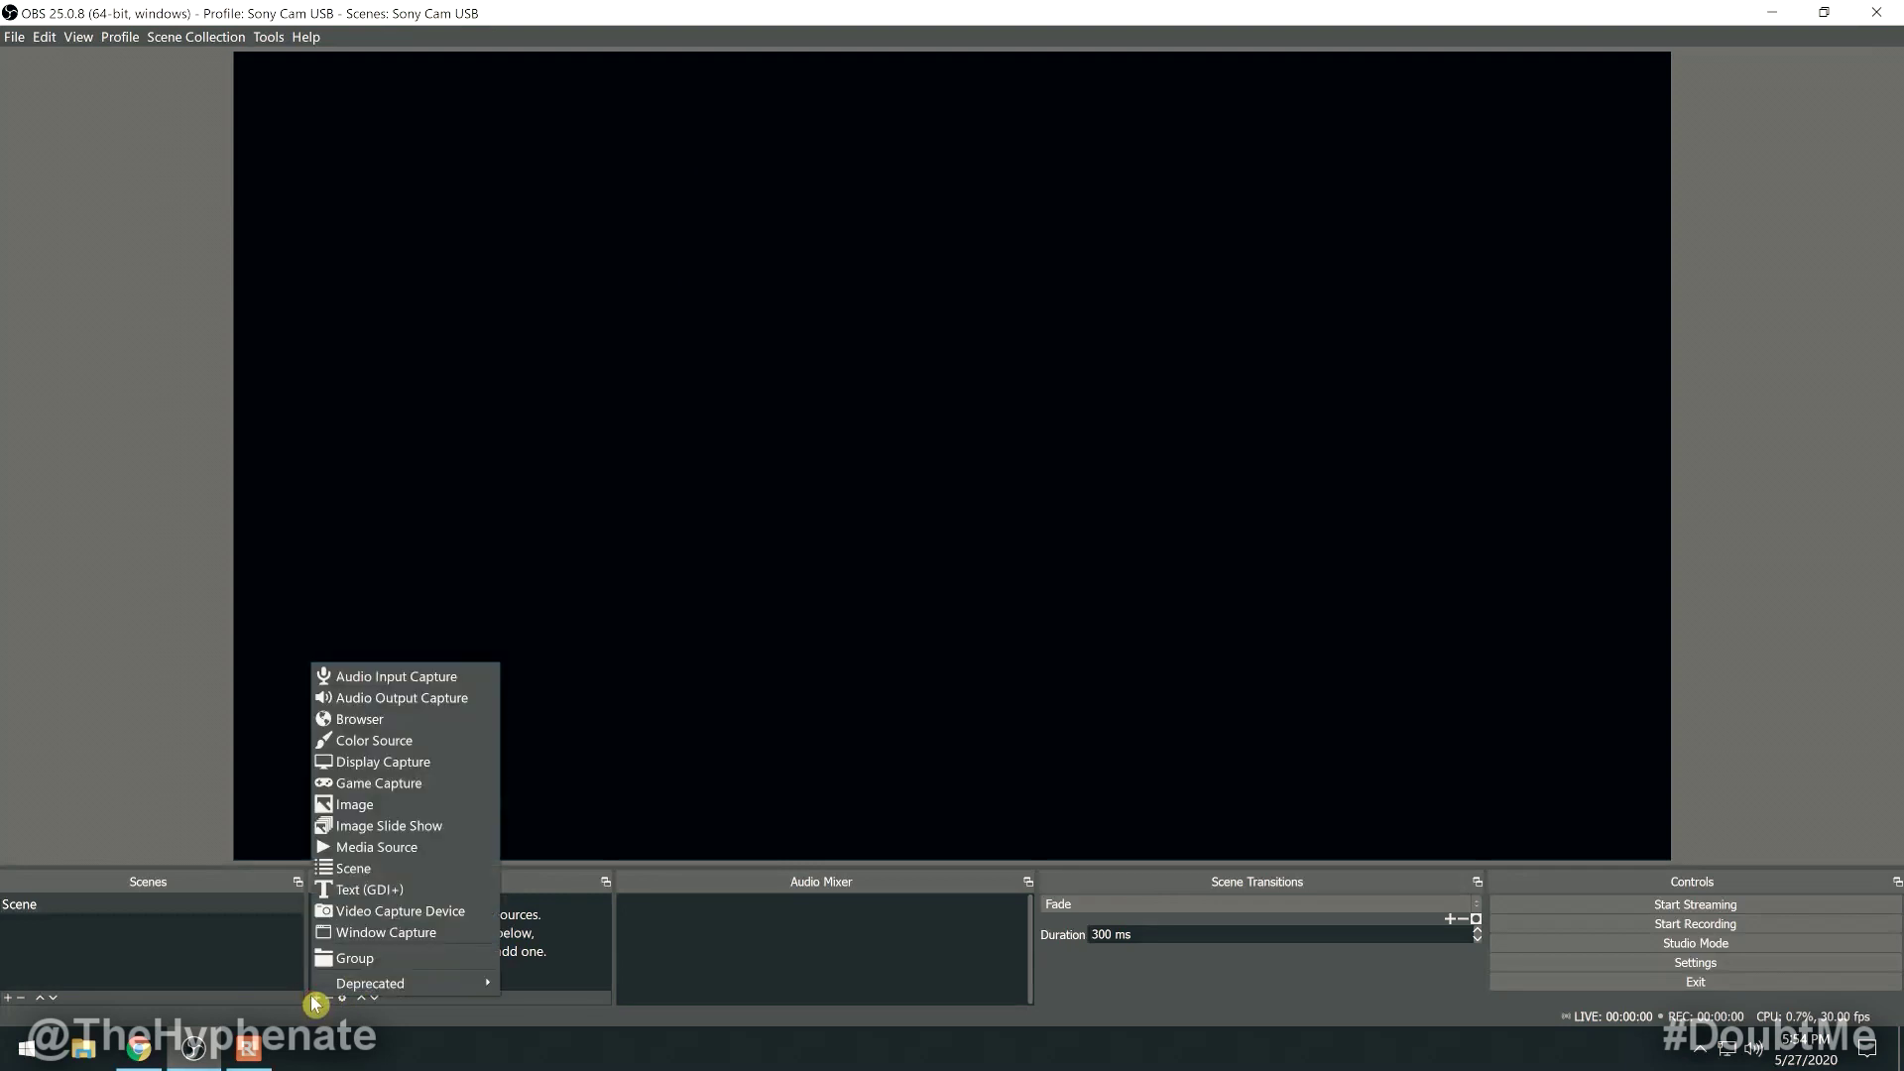
left_click(417, 934)
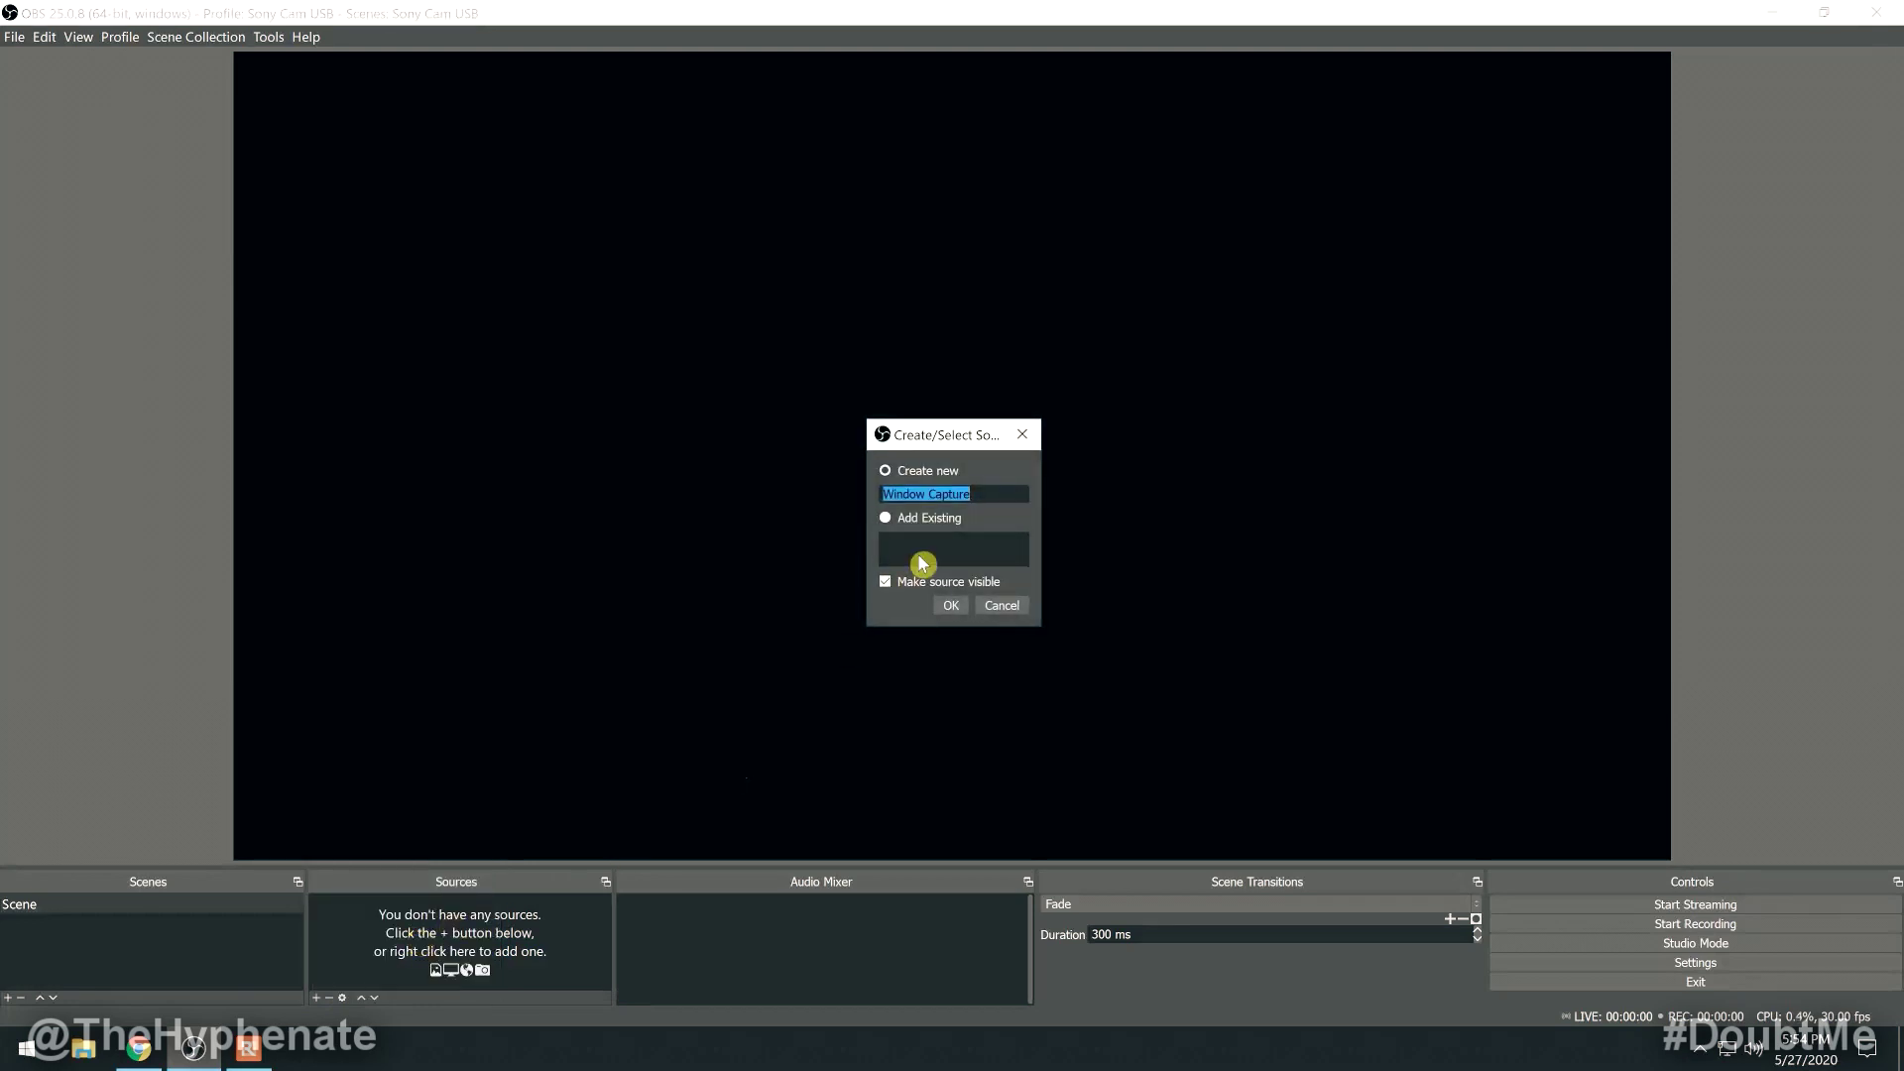
type("Sony Cam")
left_click(950, 605)
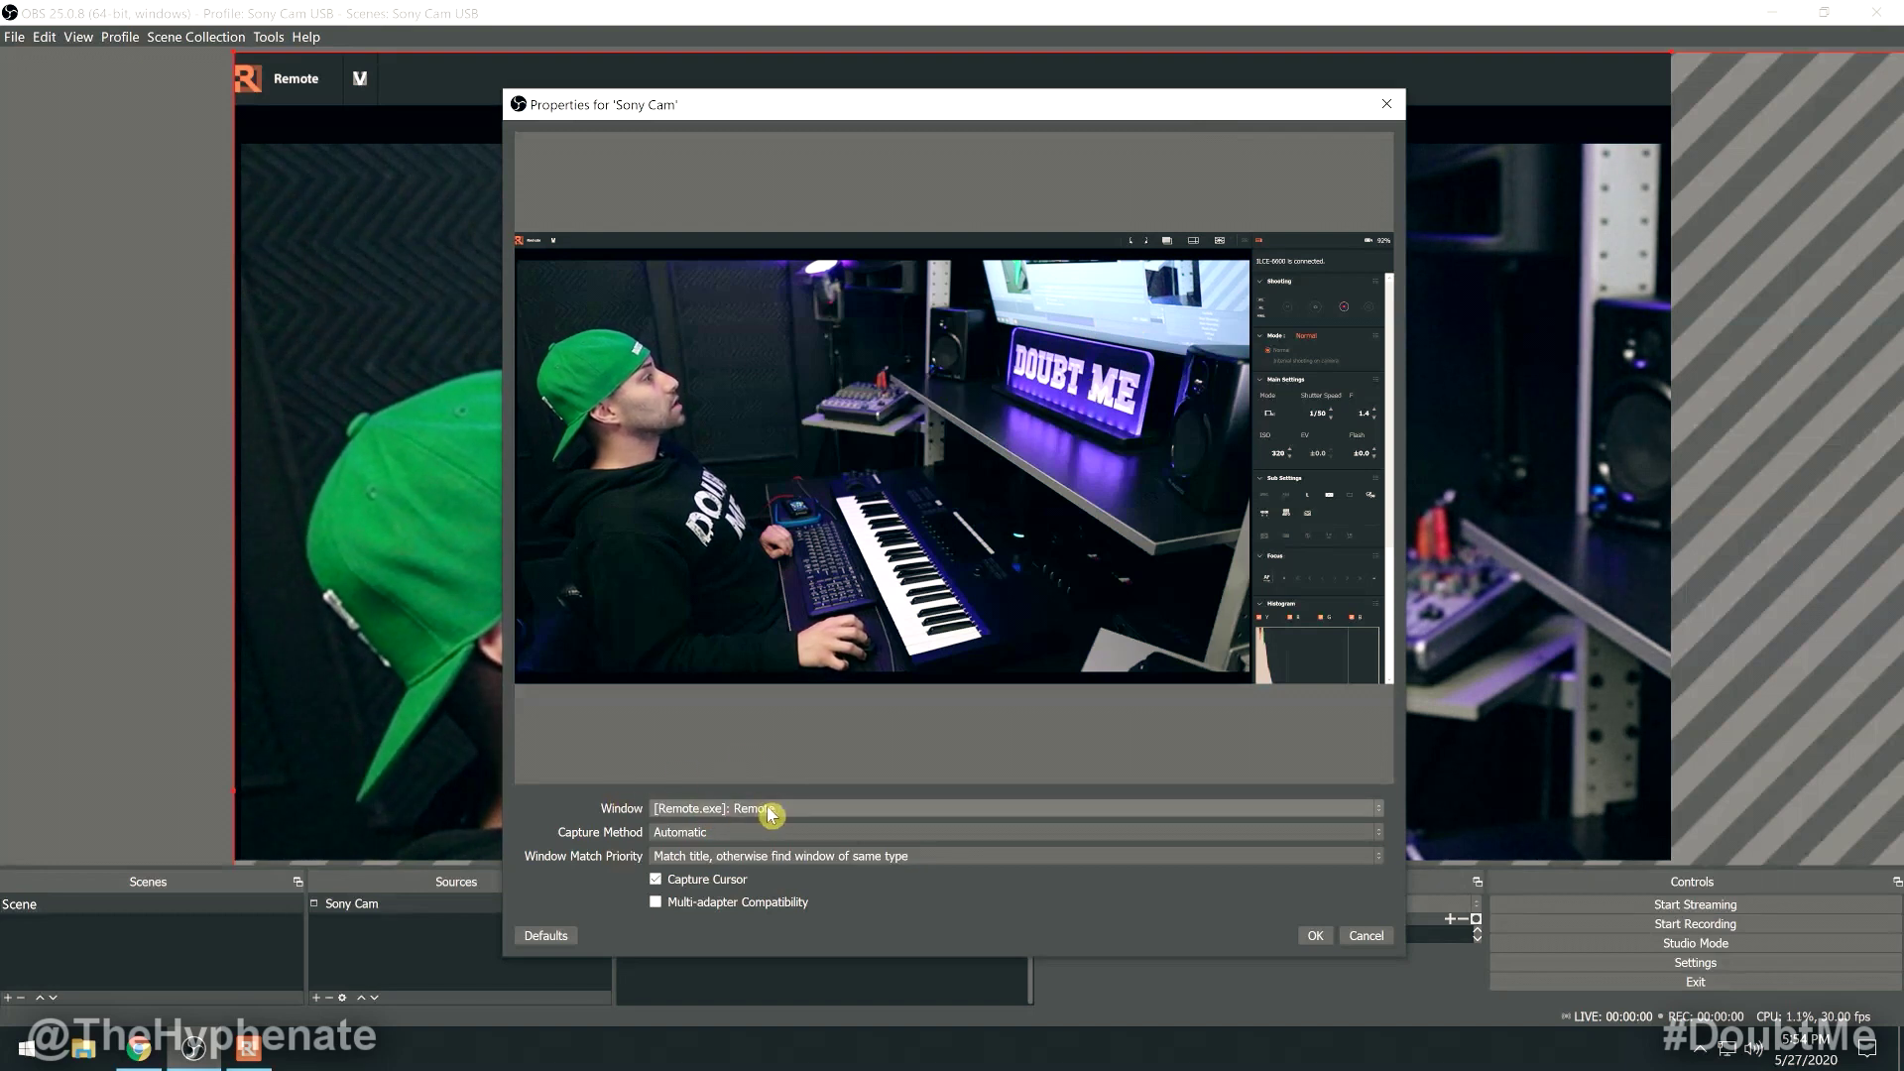
left_click(681, 810)
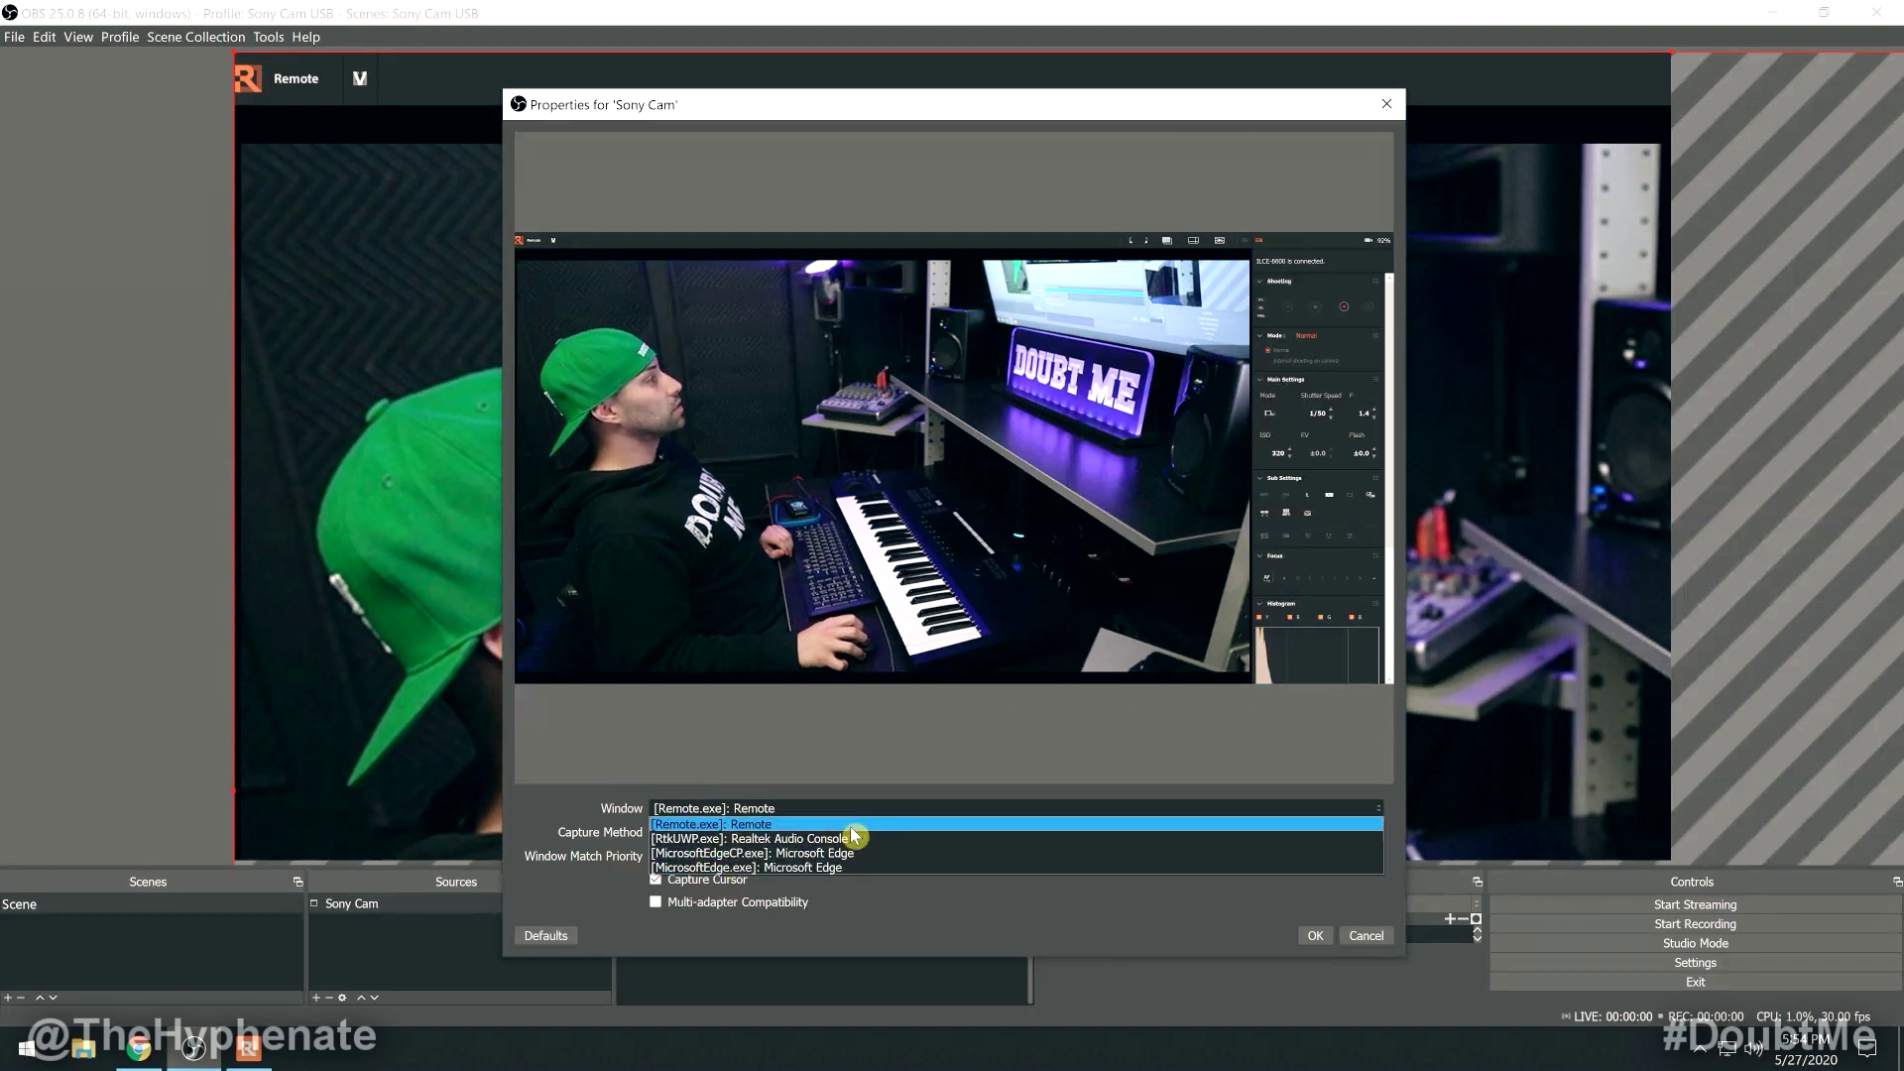
left_click(766, 825)
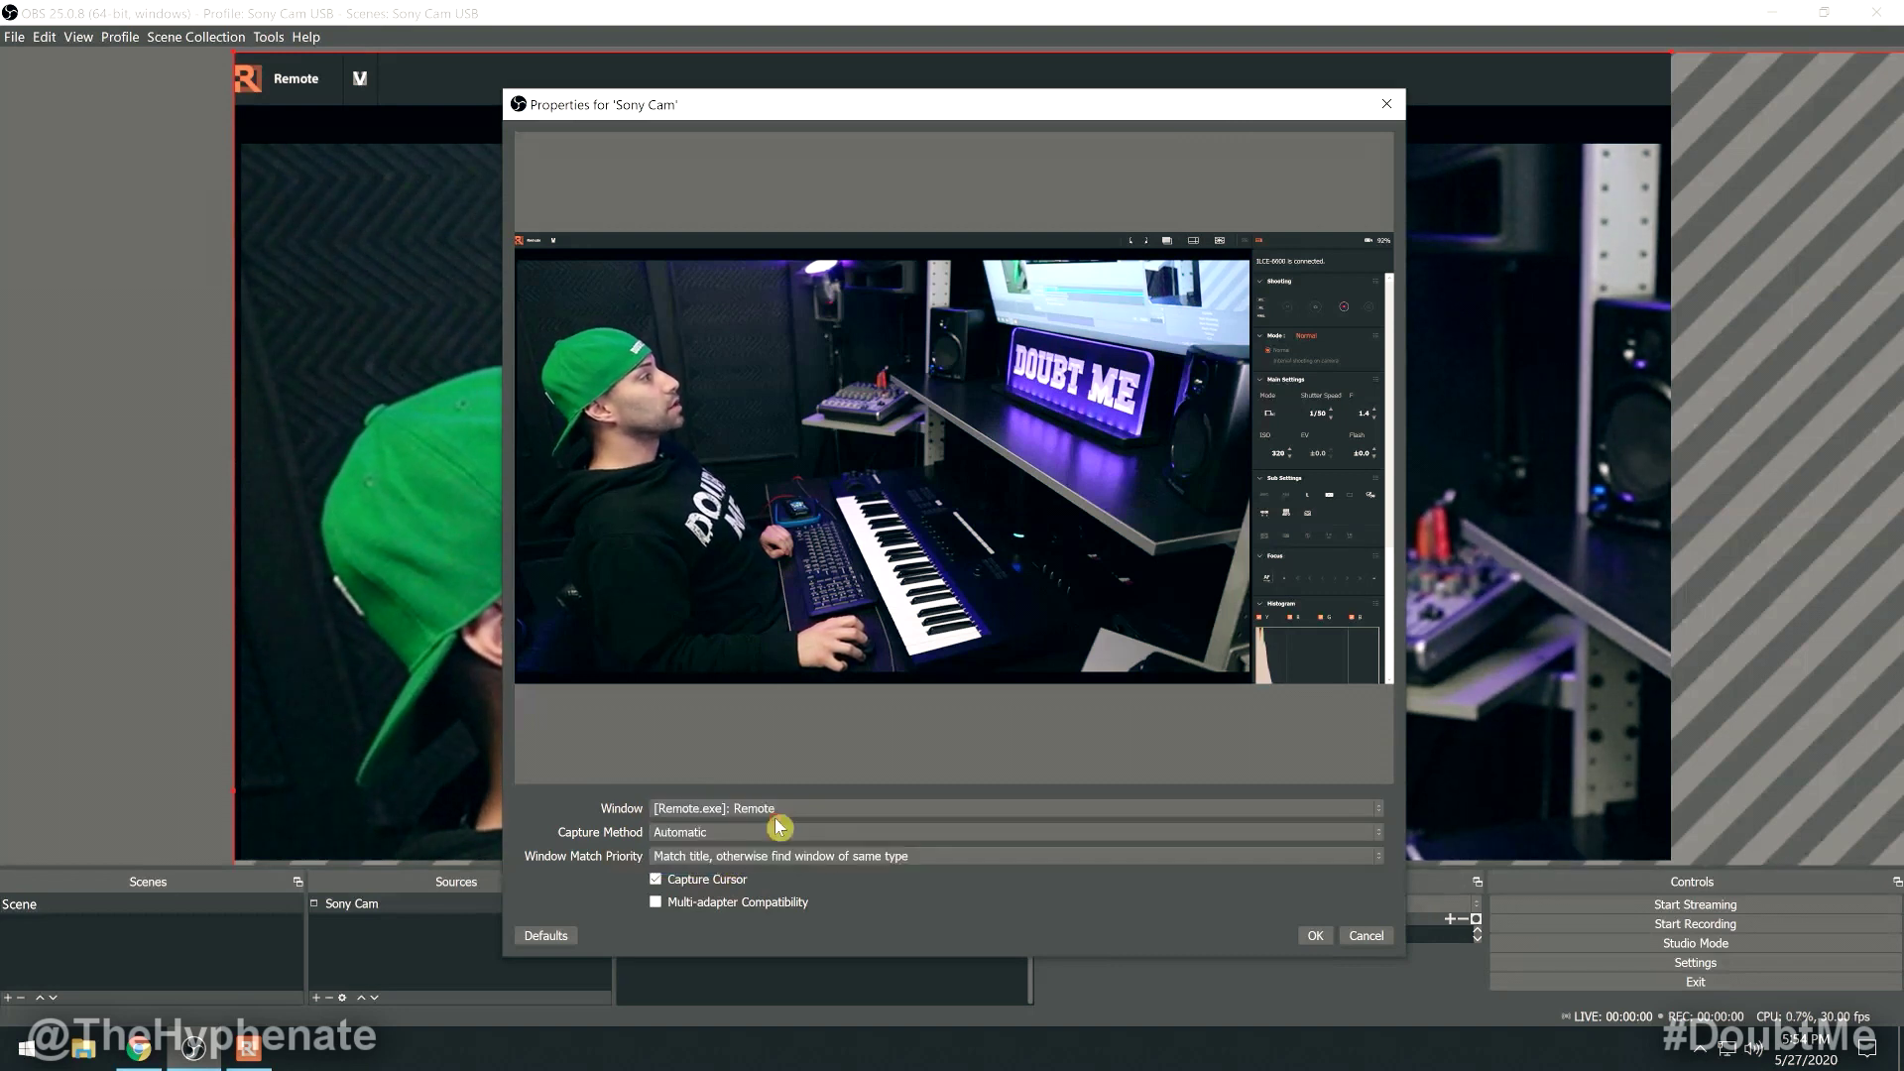
left_click(1317, 937)
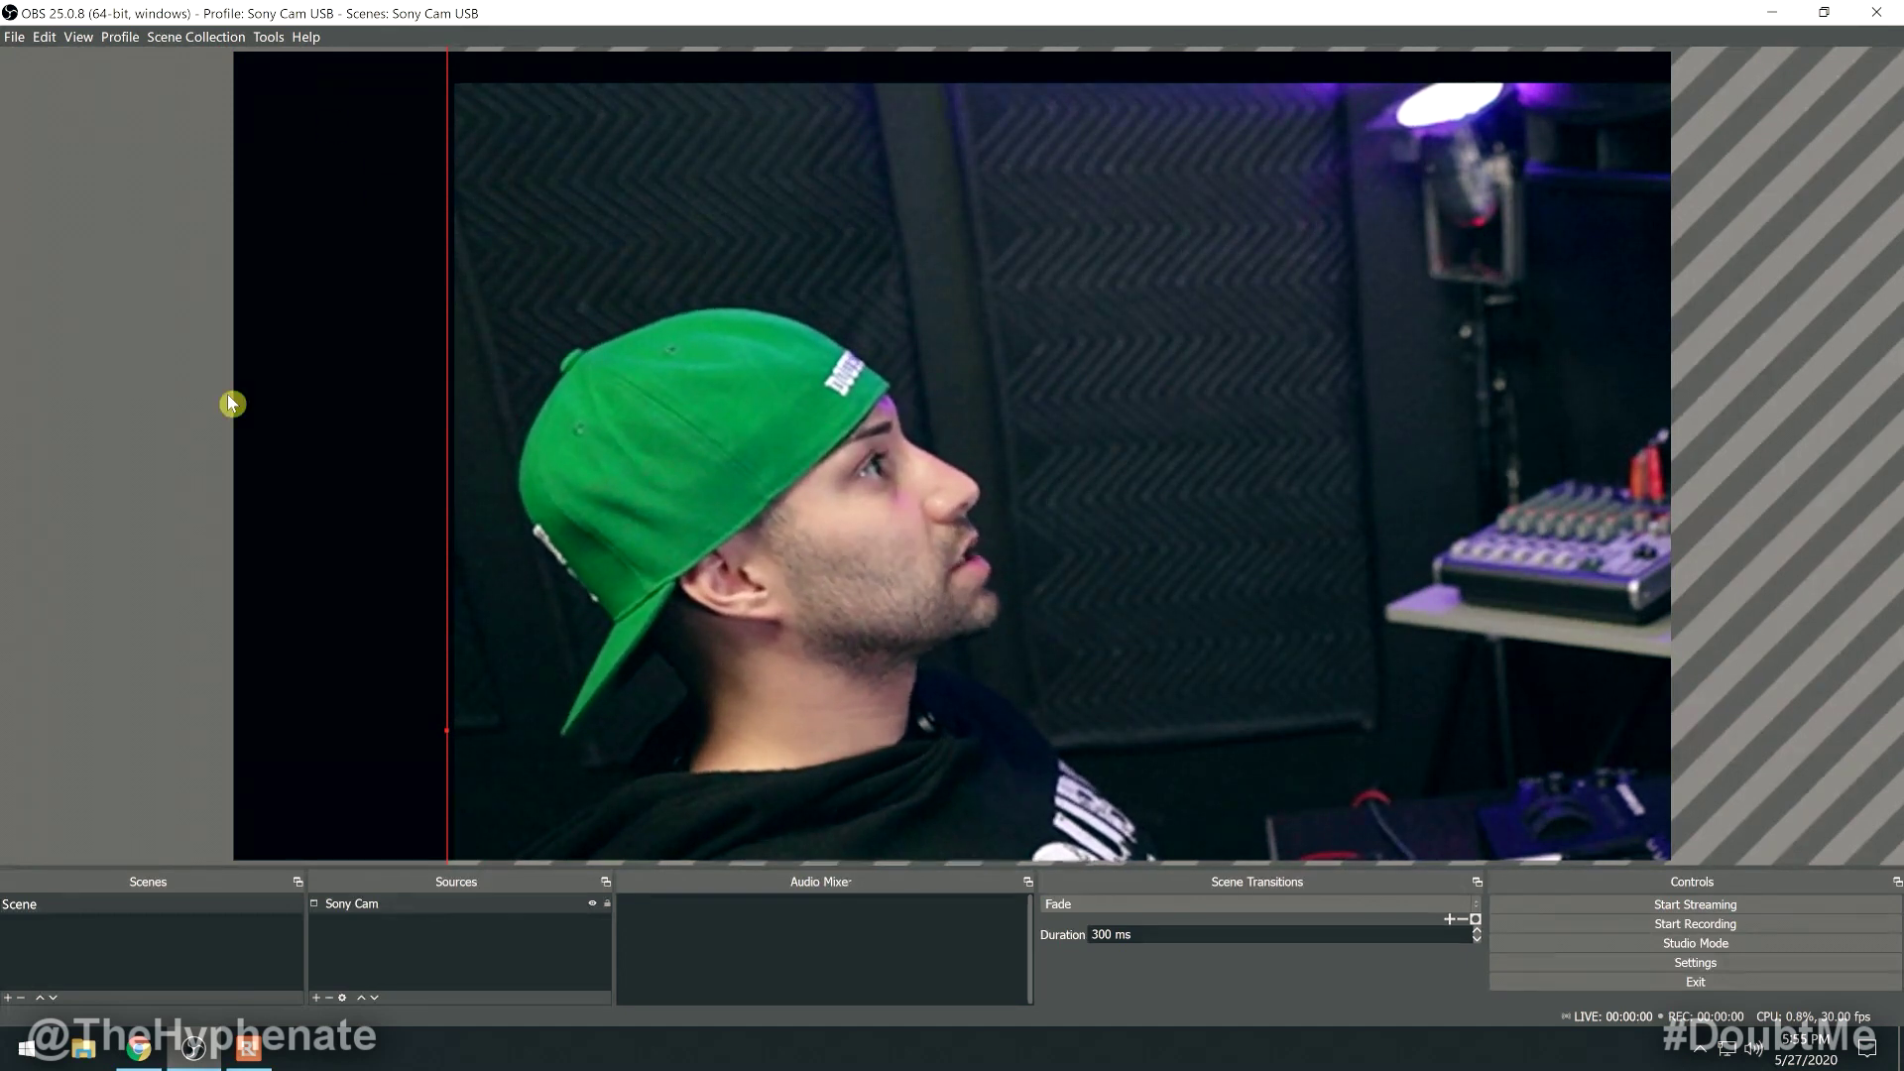
- Fit the Sony Cam source to the screen and crop away the camera settings along its right edge
right_click(688, 347)
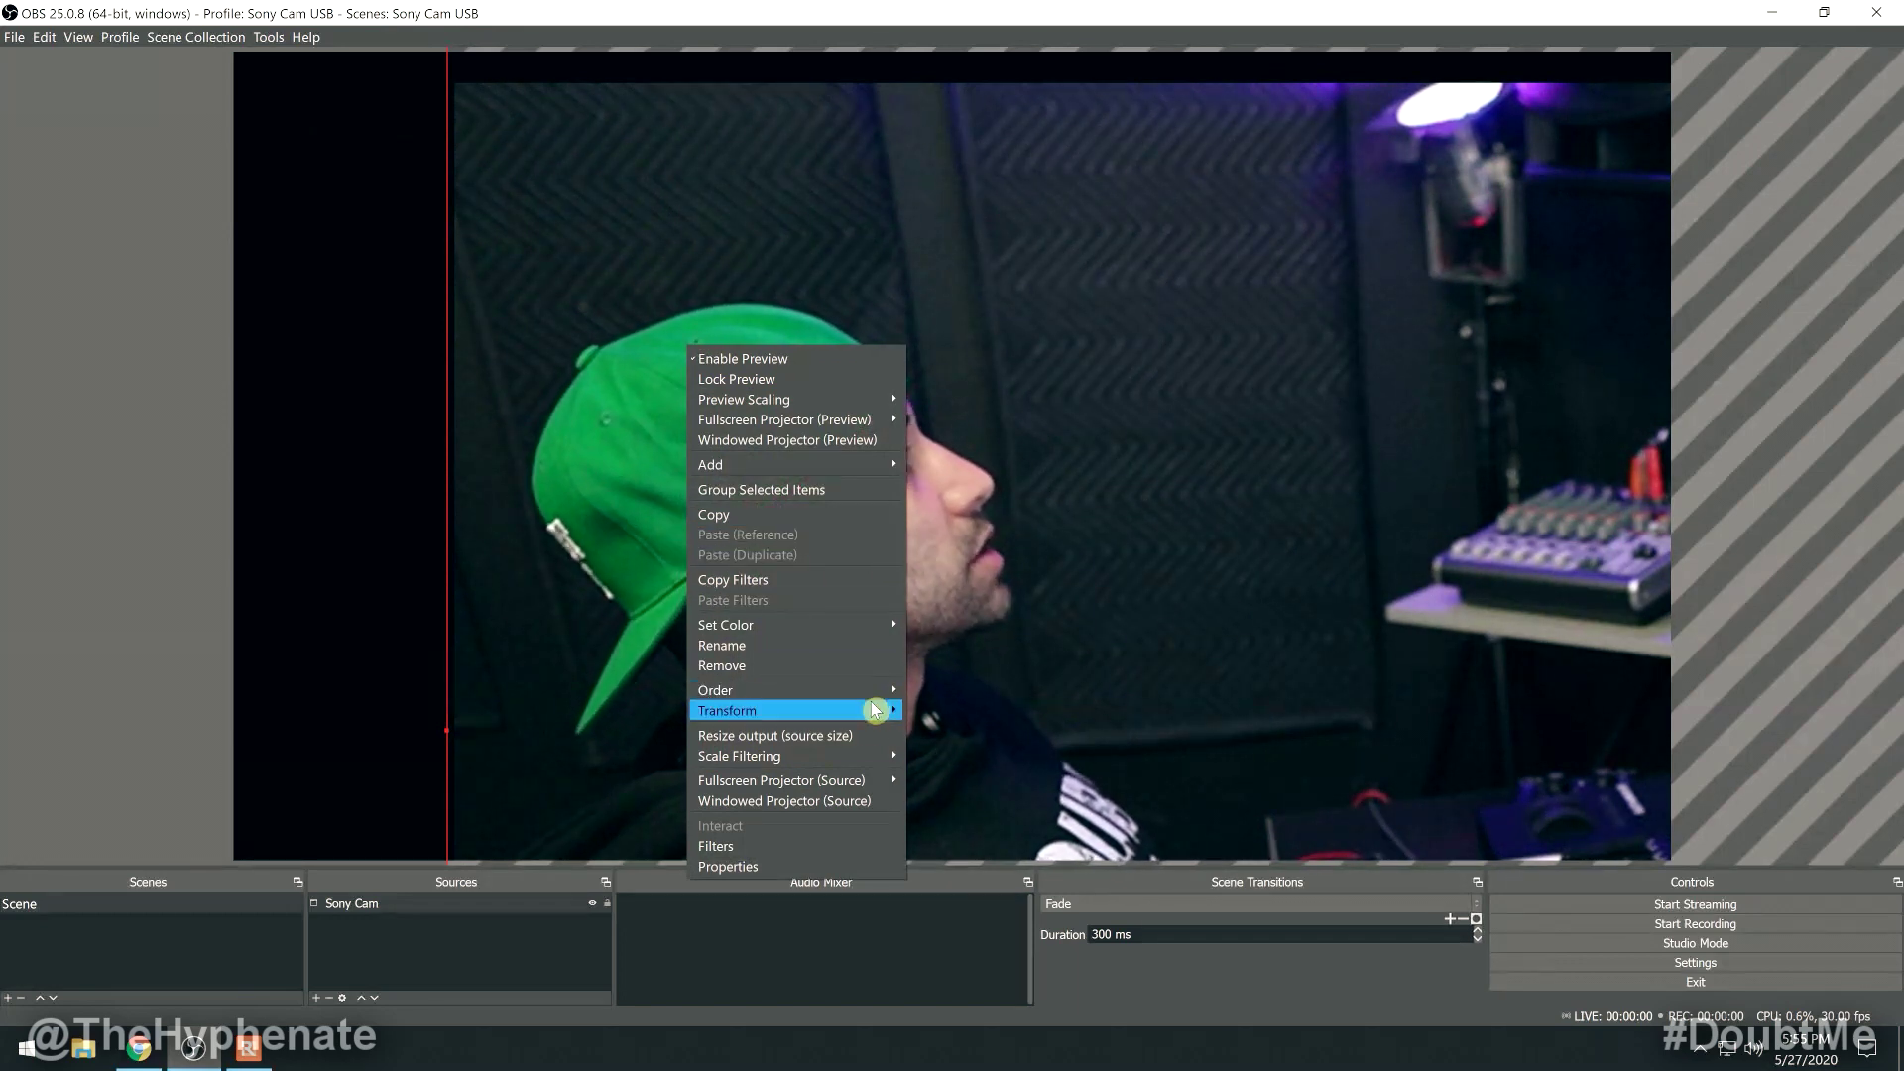
mouse_move(839, 714)
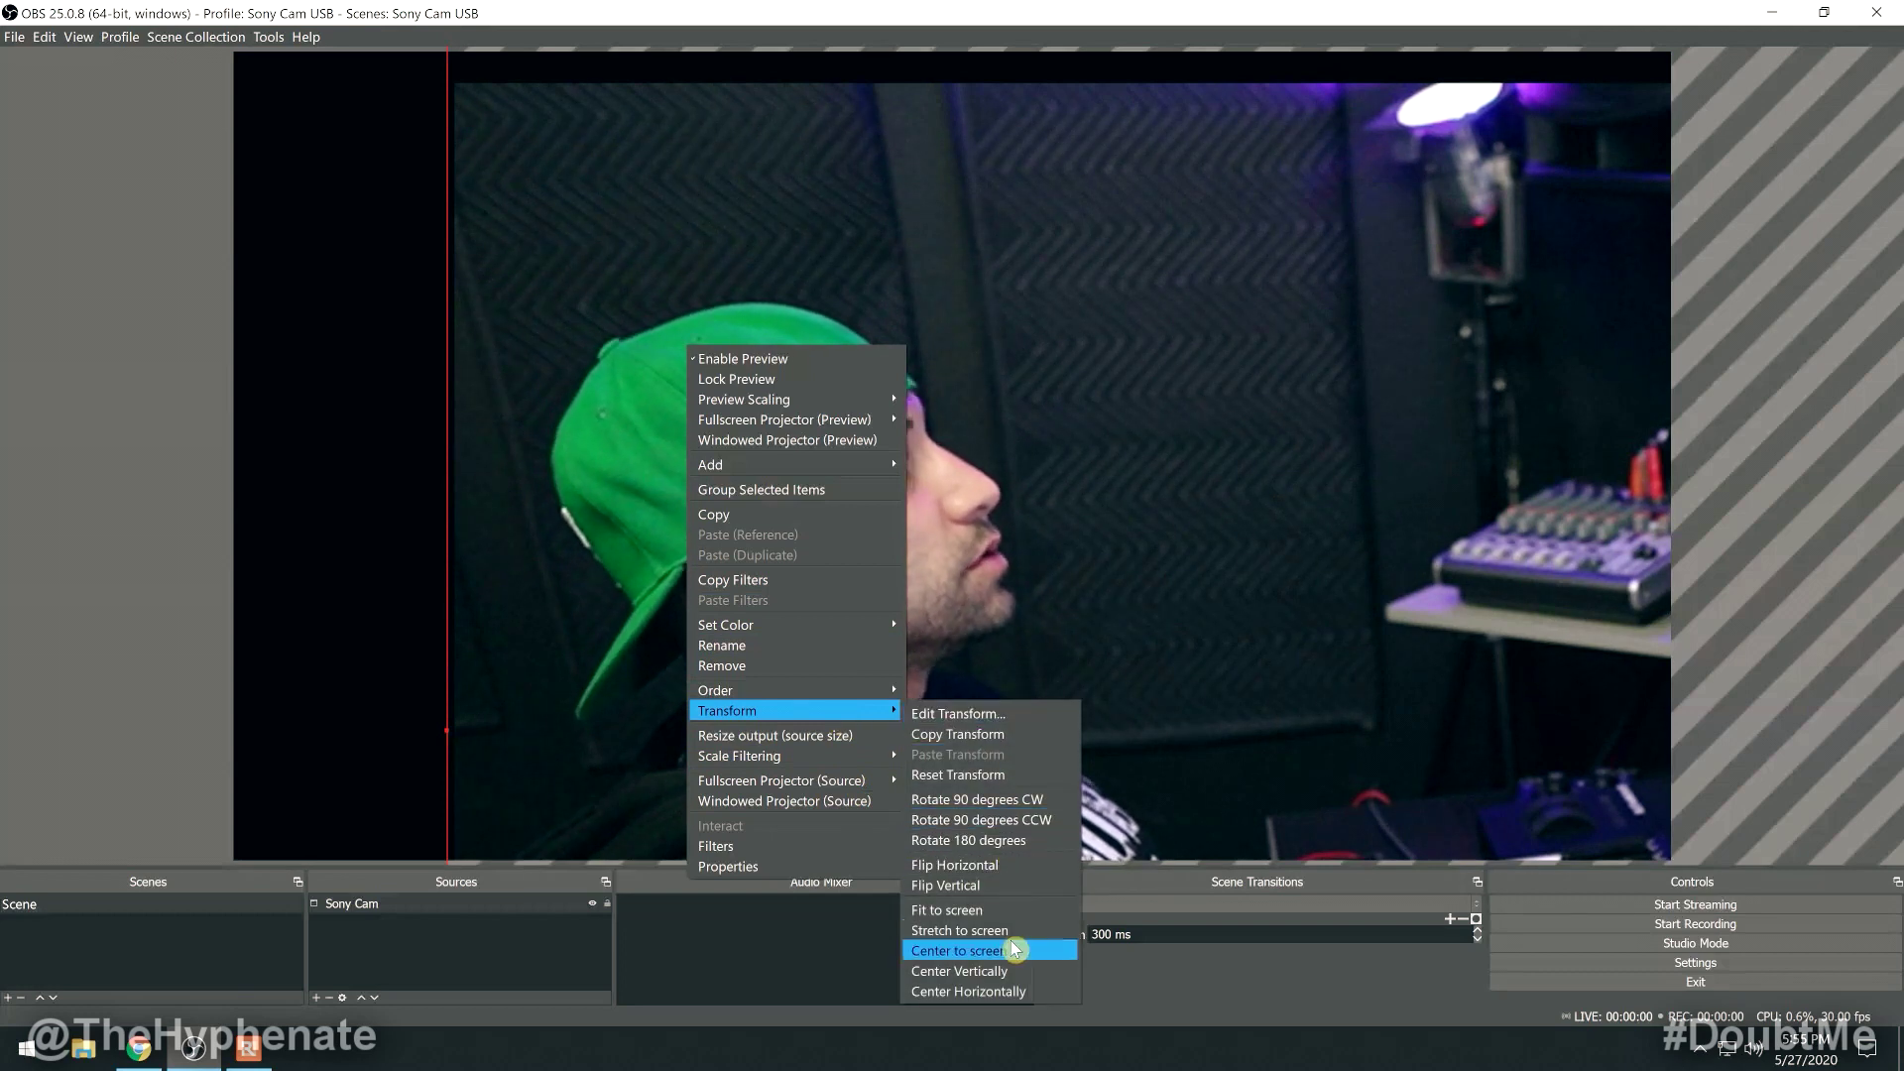
left_click(1010, 911)
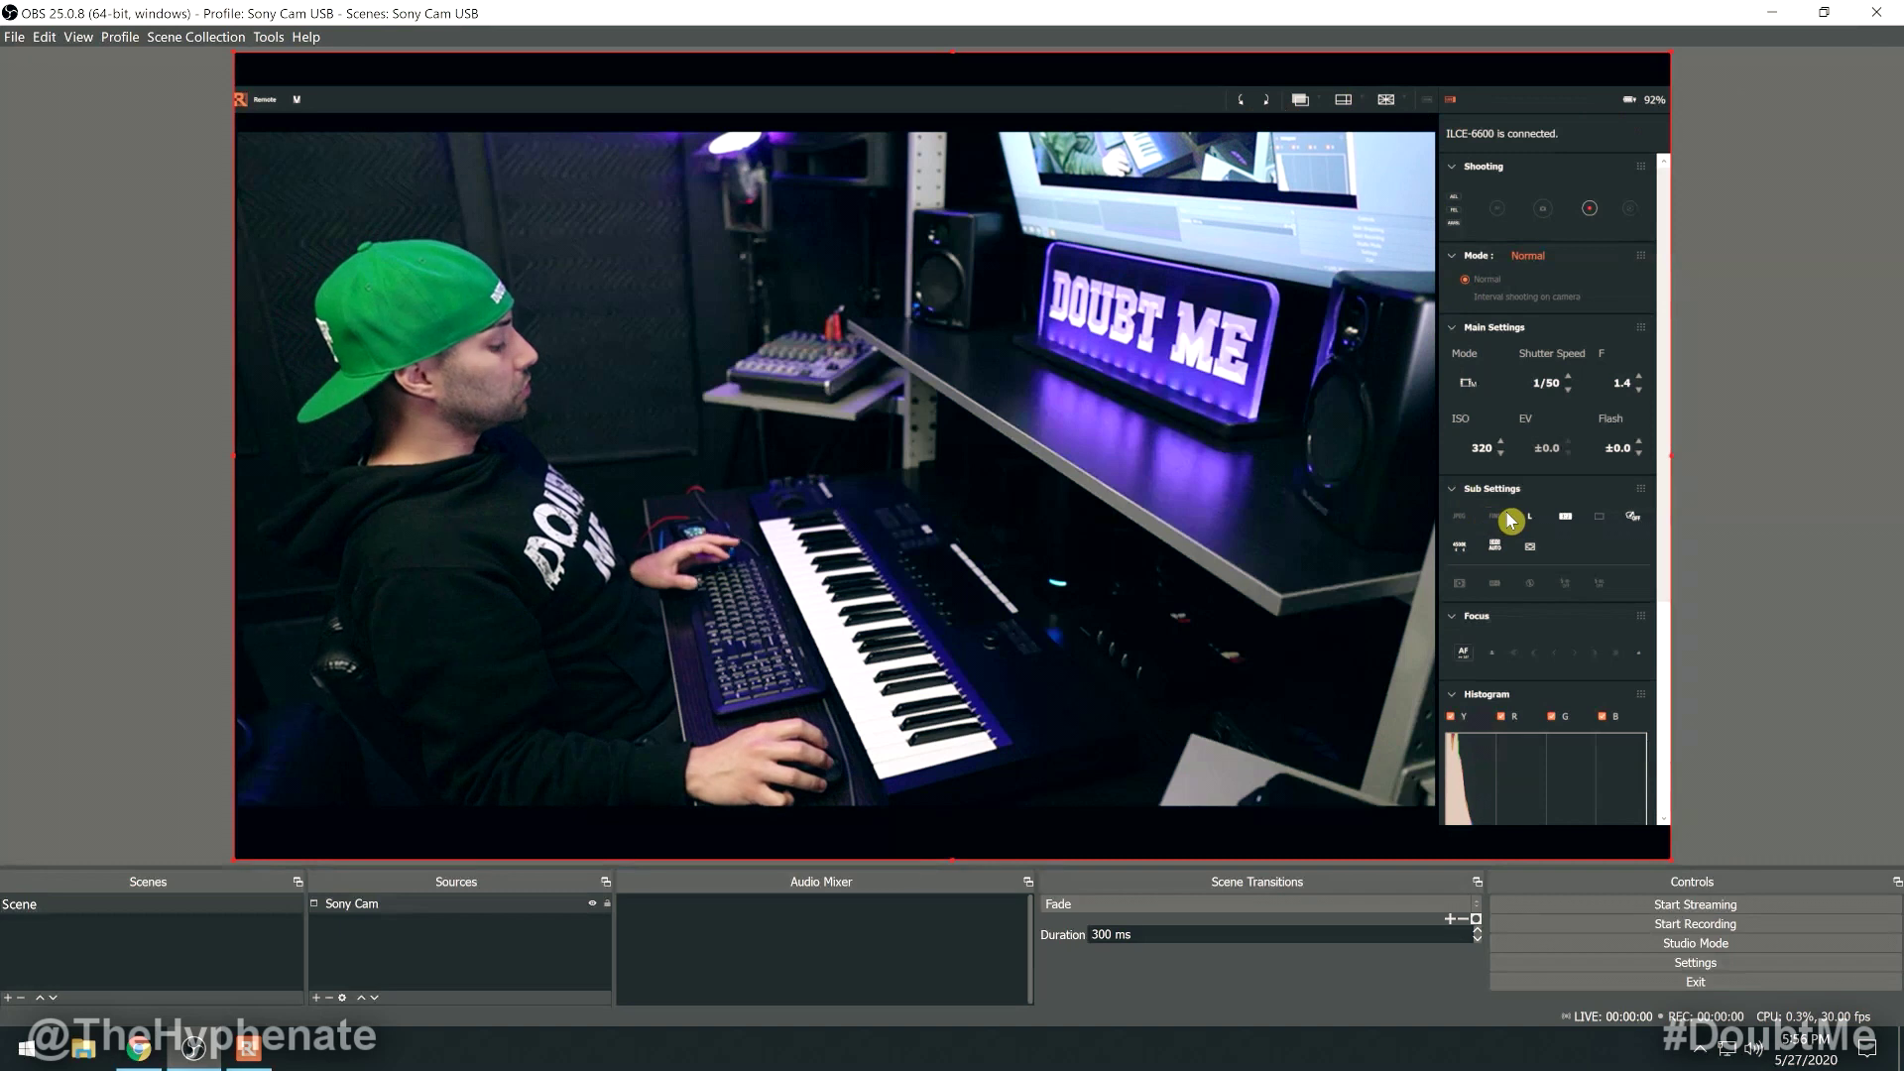
key("alt")
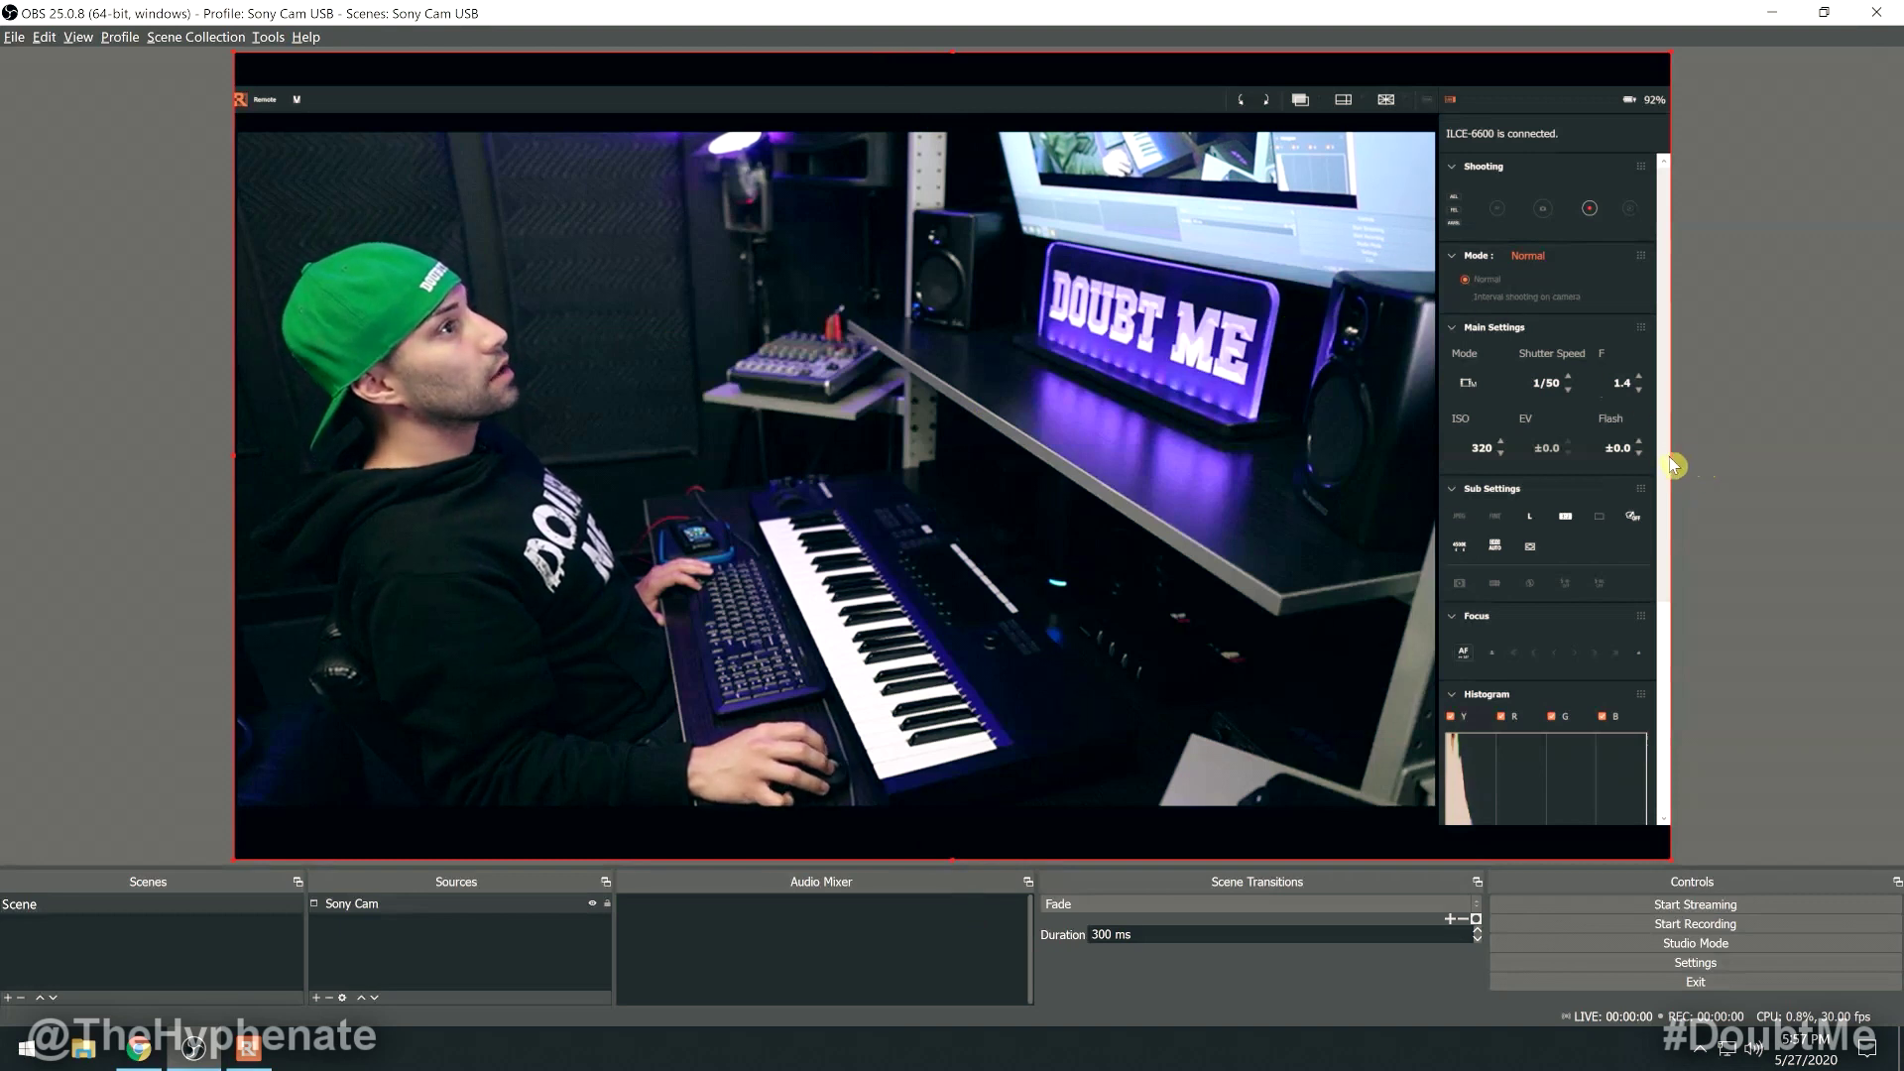
left_click_drag(1673, 458, 1180, 461)
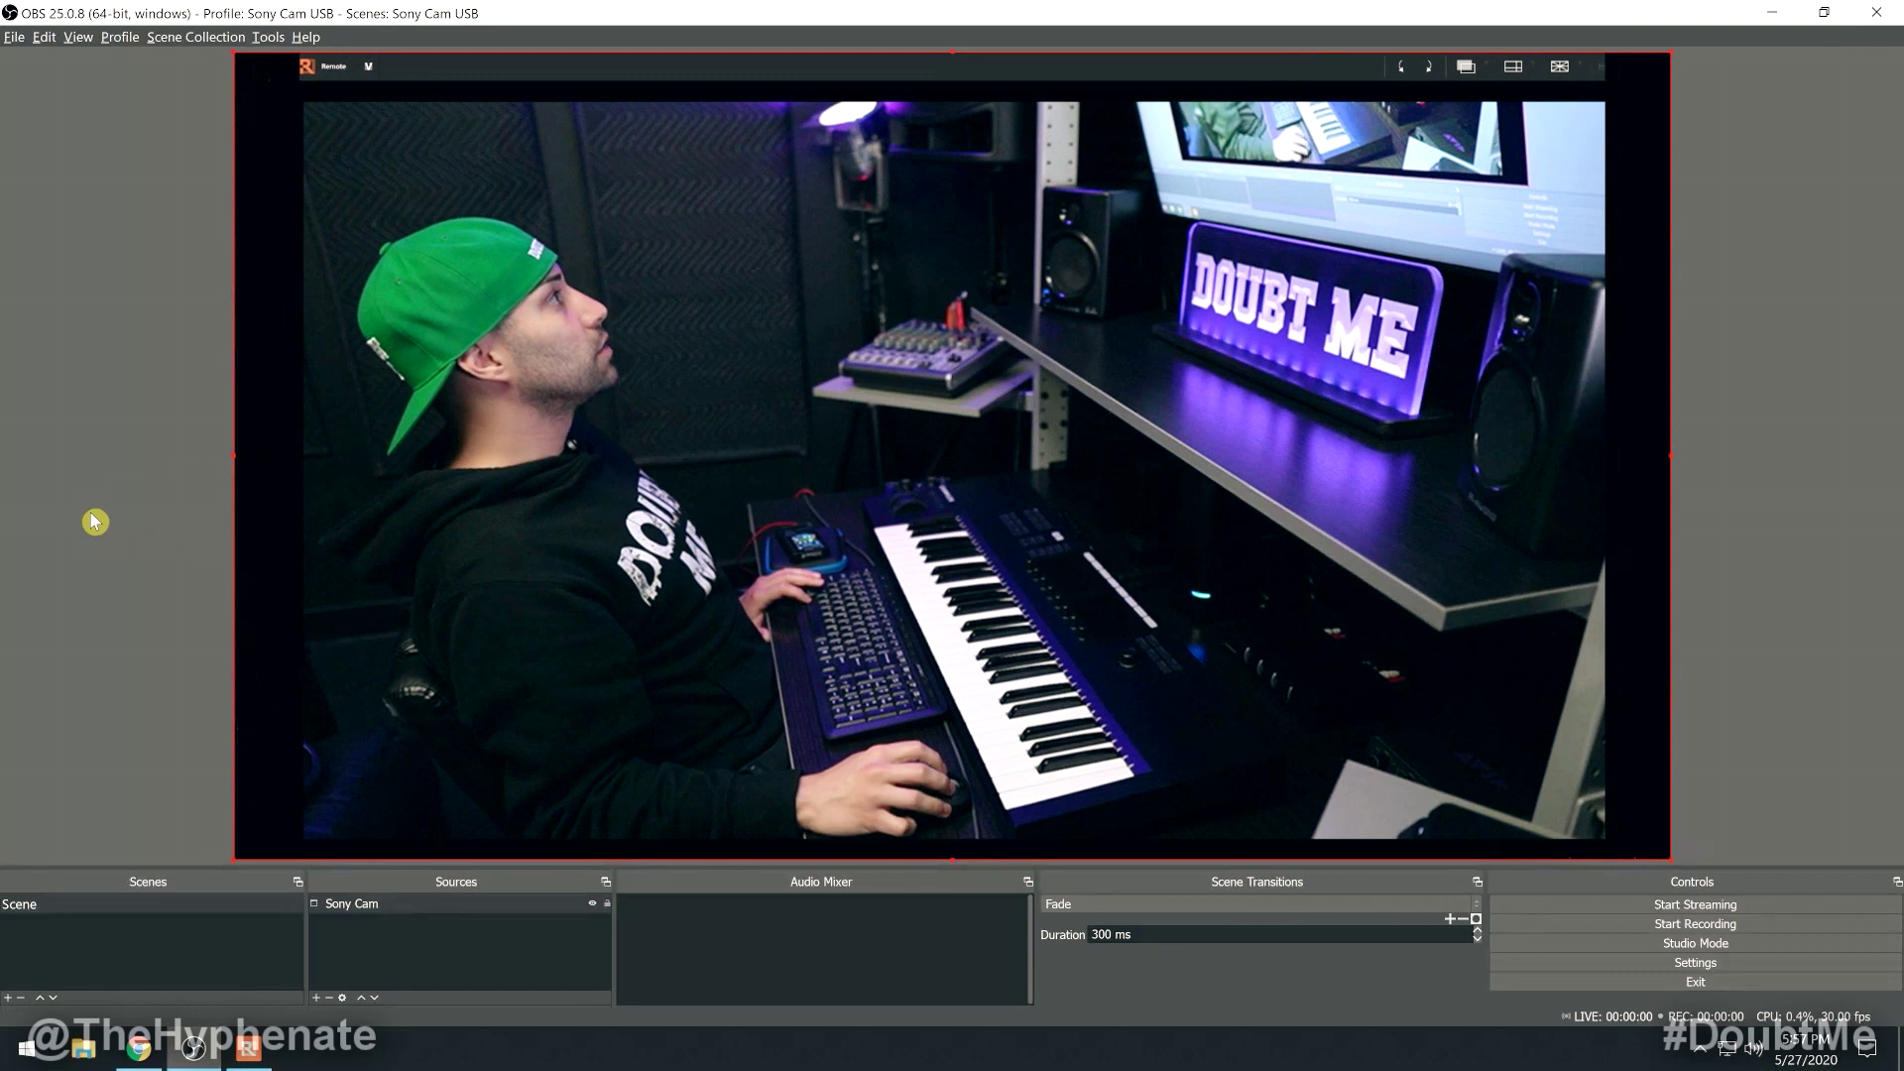
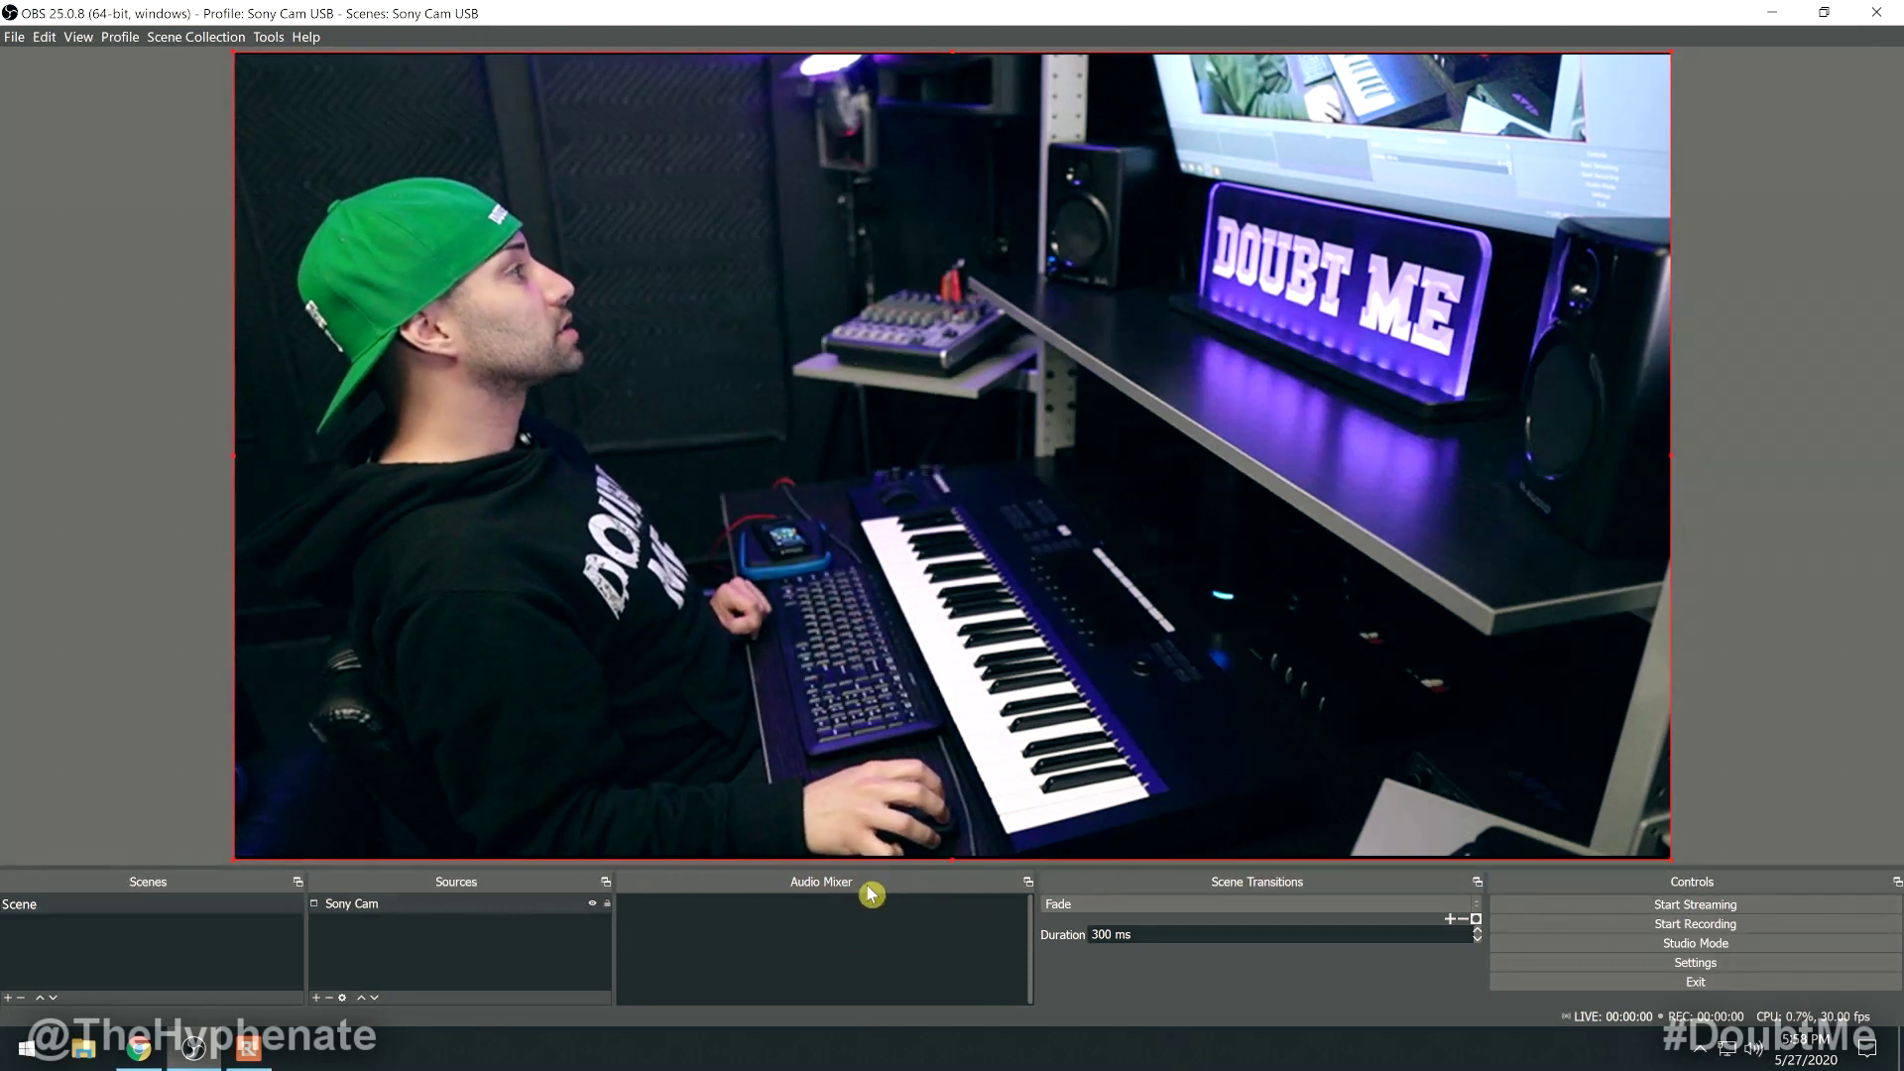
left_click(318, 996)
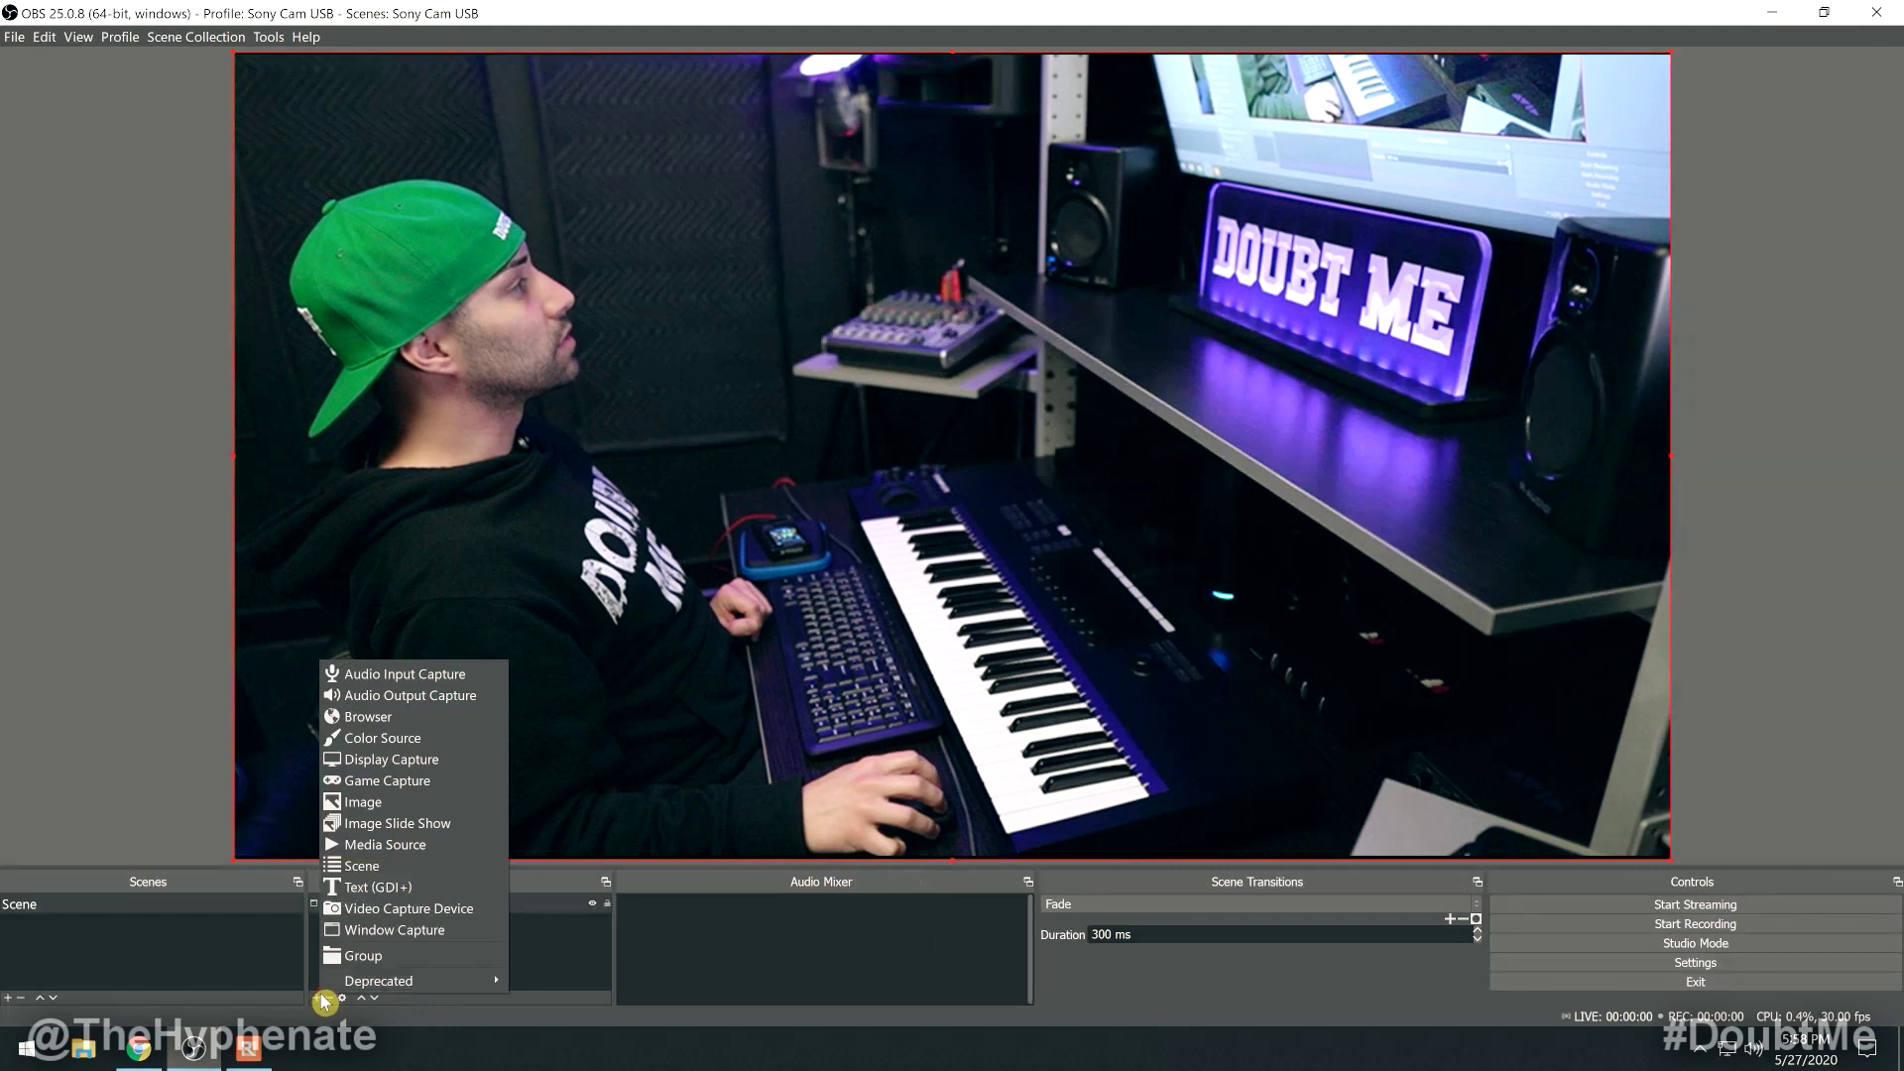
left_click(428, 678)
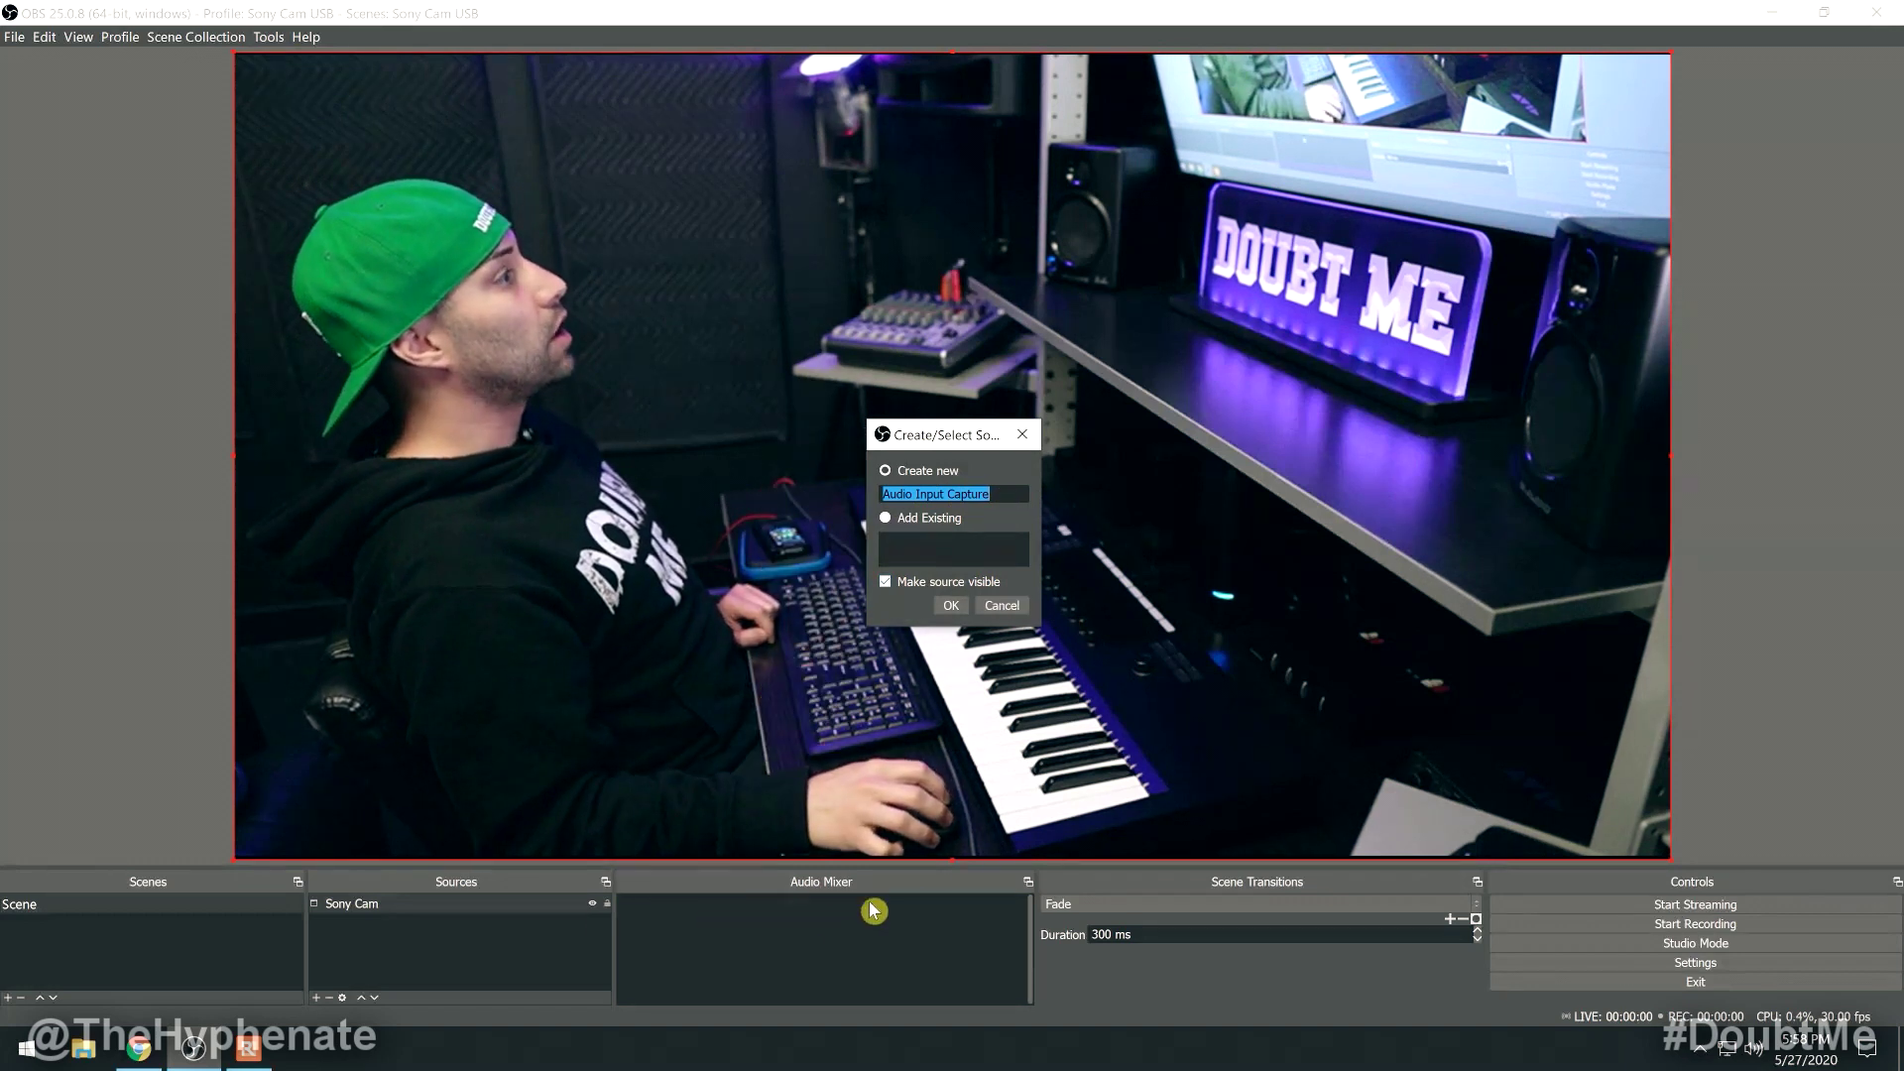
left_click(1016, 607)
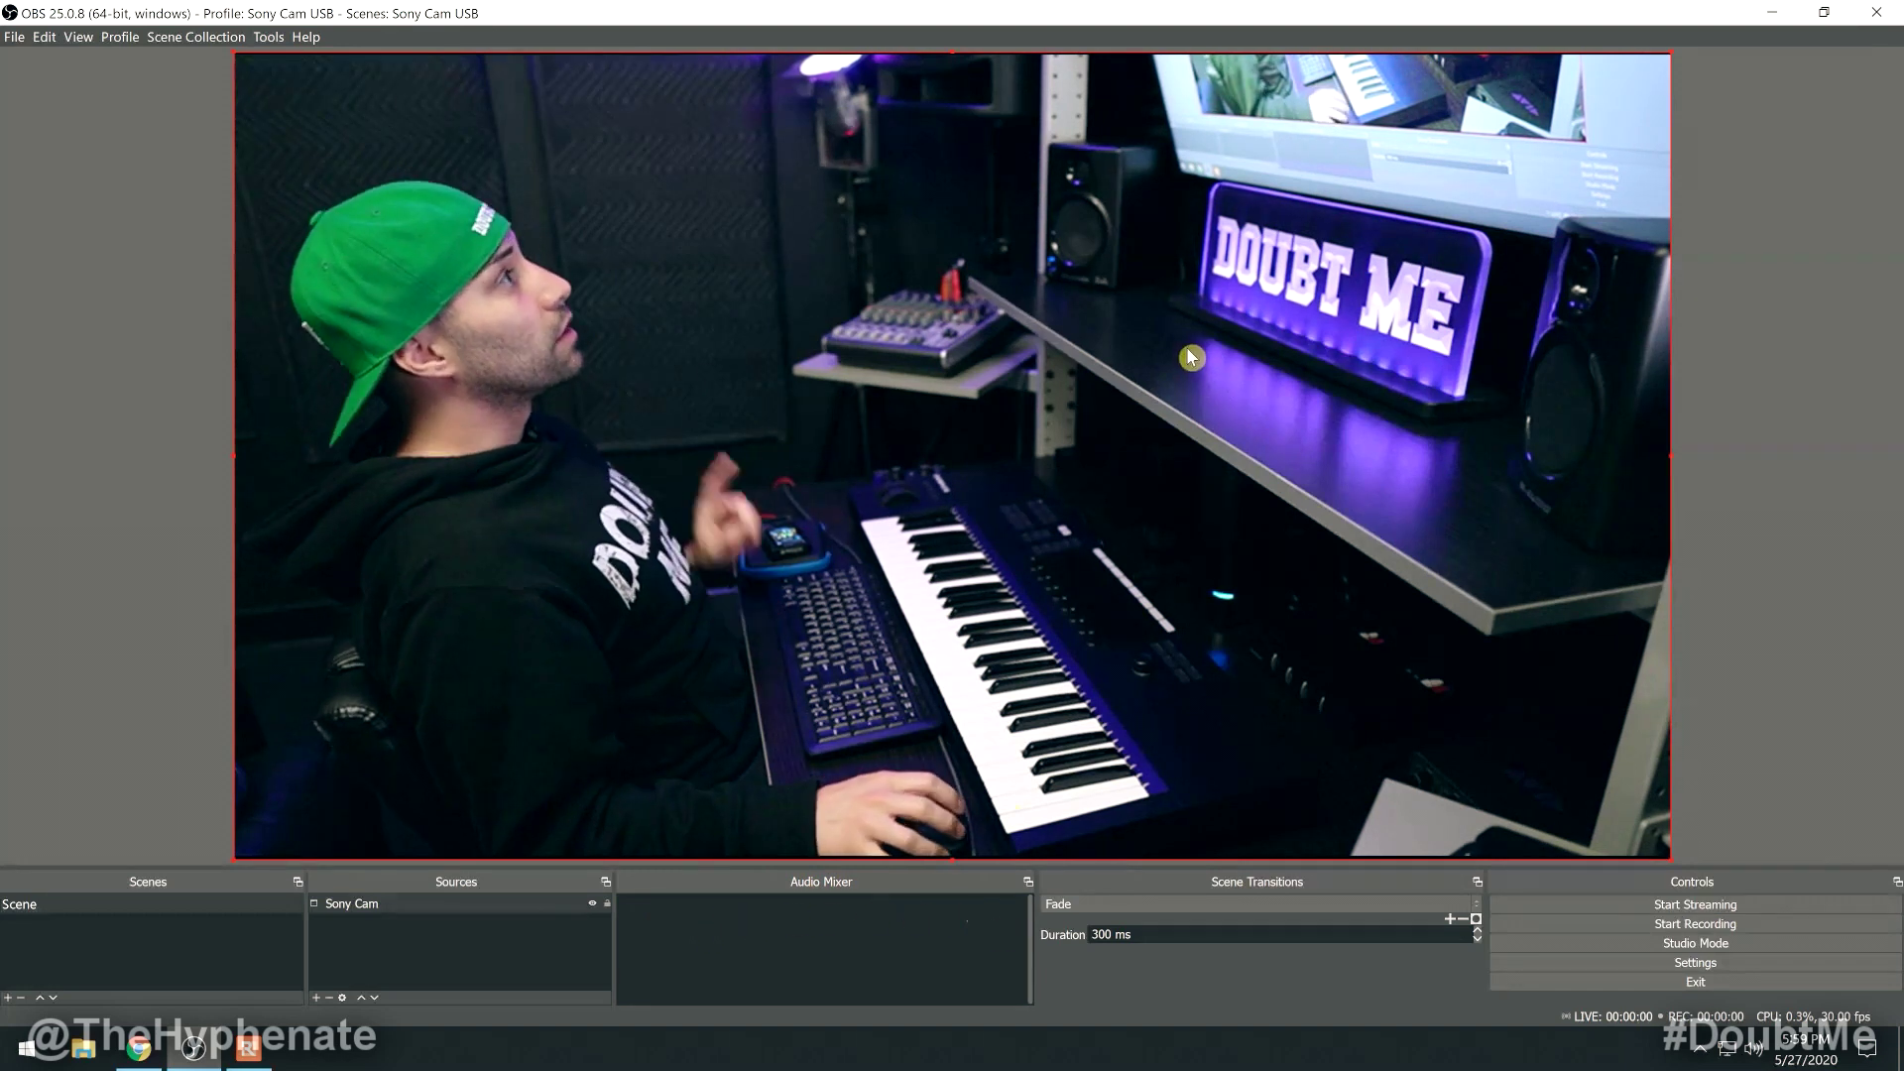
- Minimize the Remote window to check the Sony Cam feed in OBS, and restore it behind OBS
left_click(251, 1063)
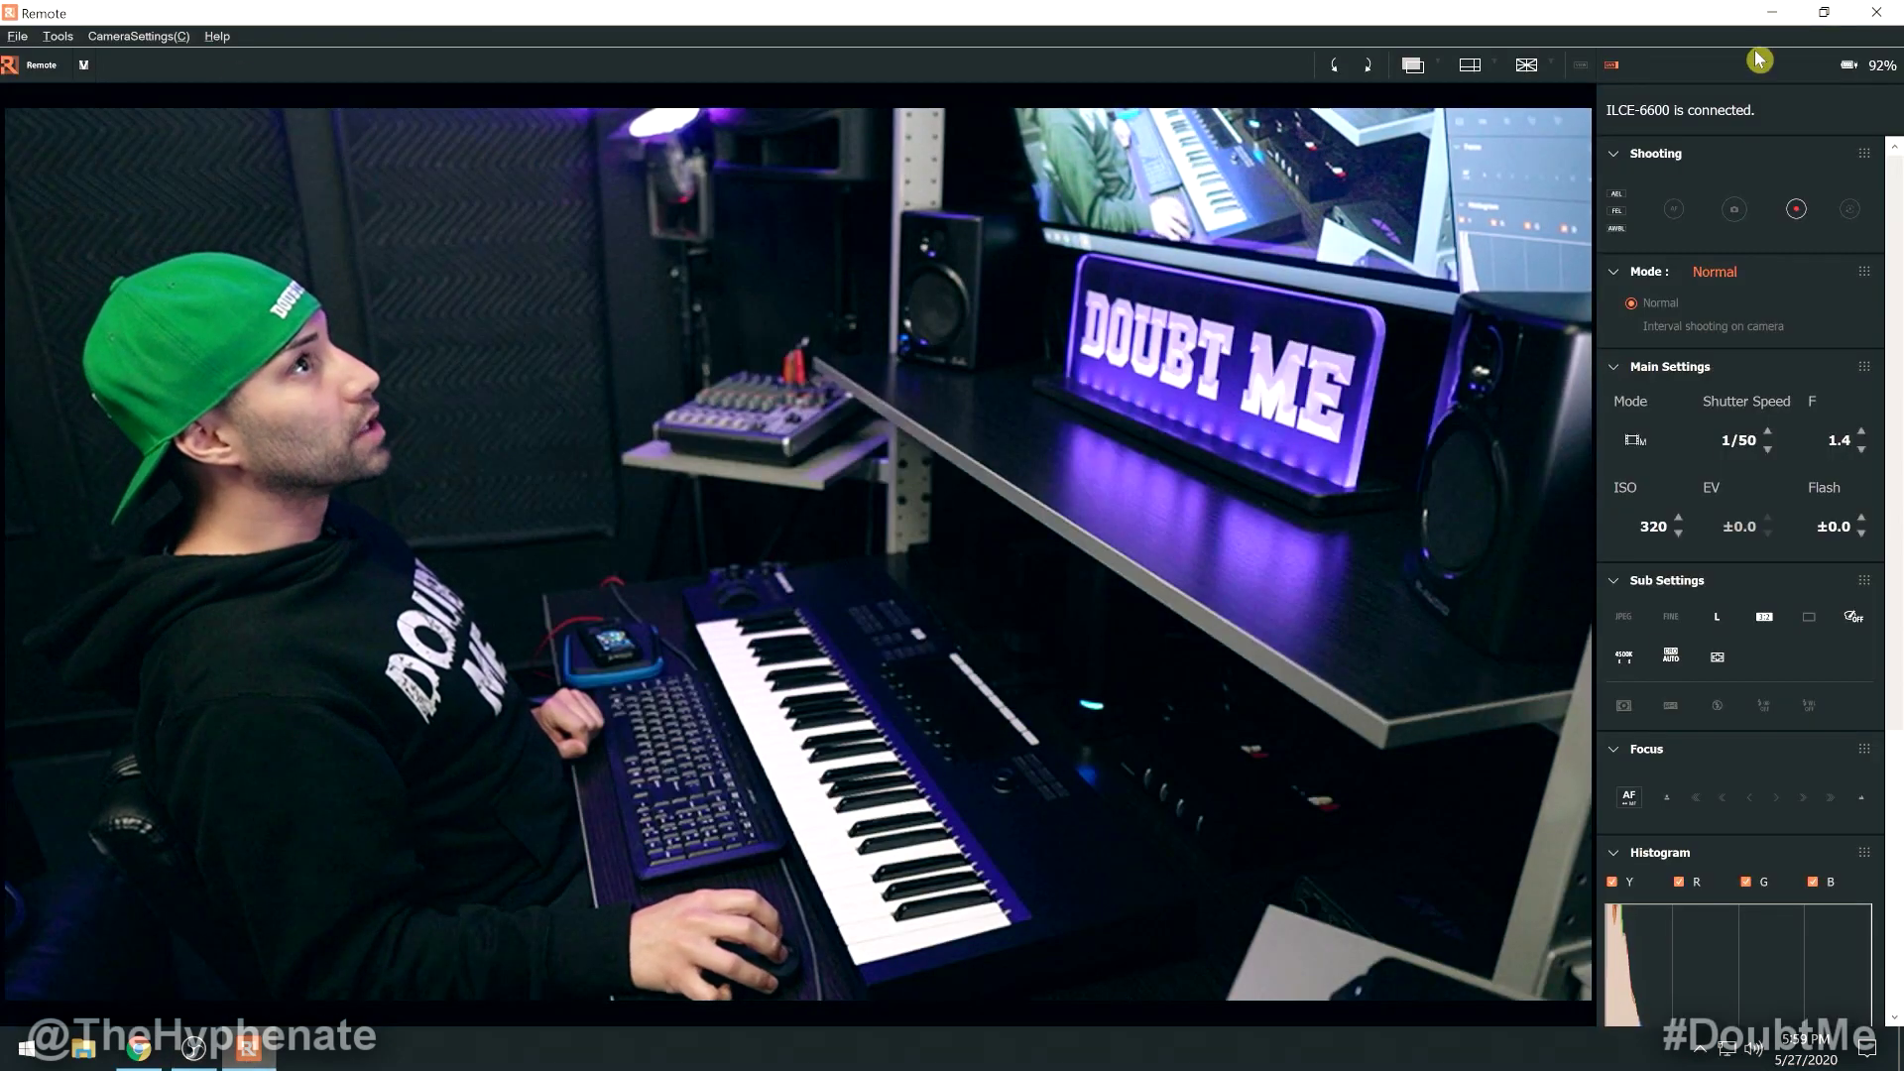
left_click(1772, 13)
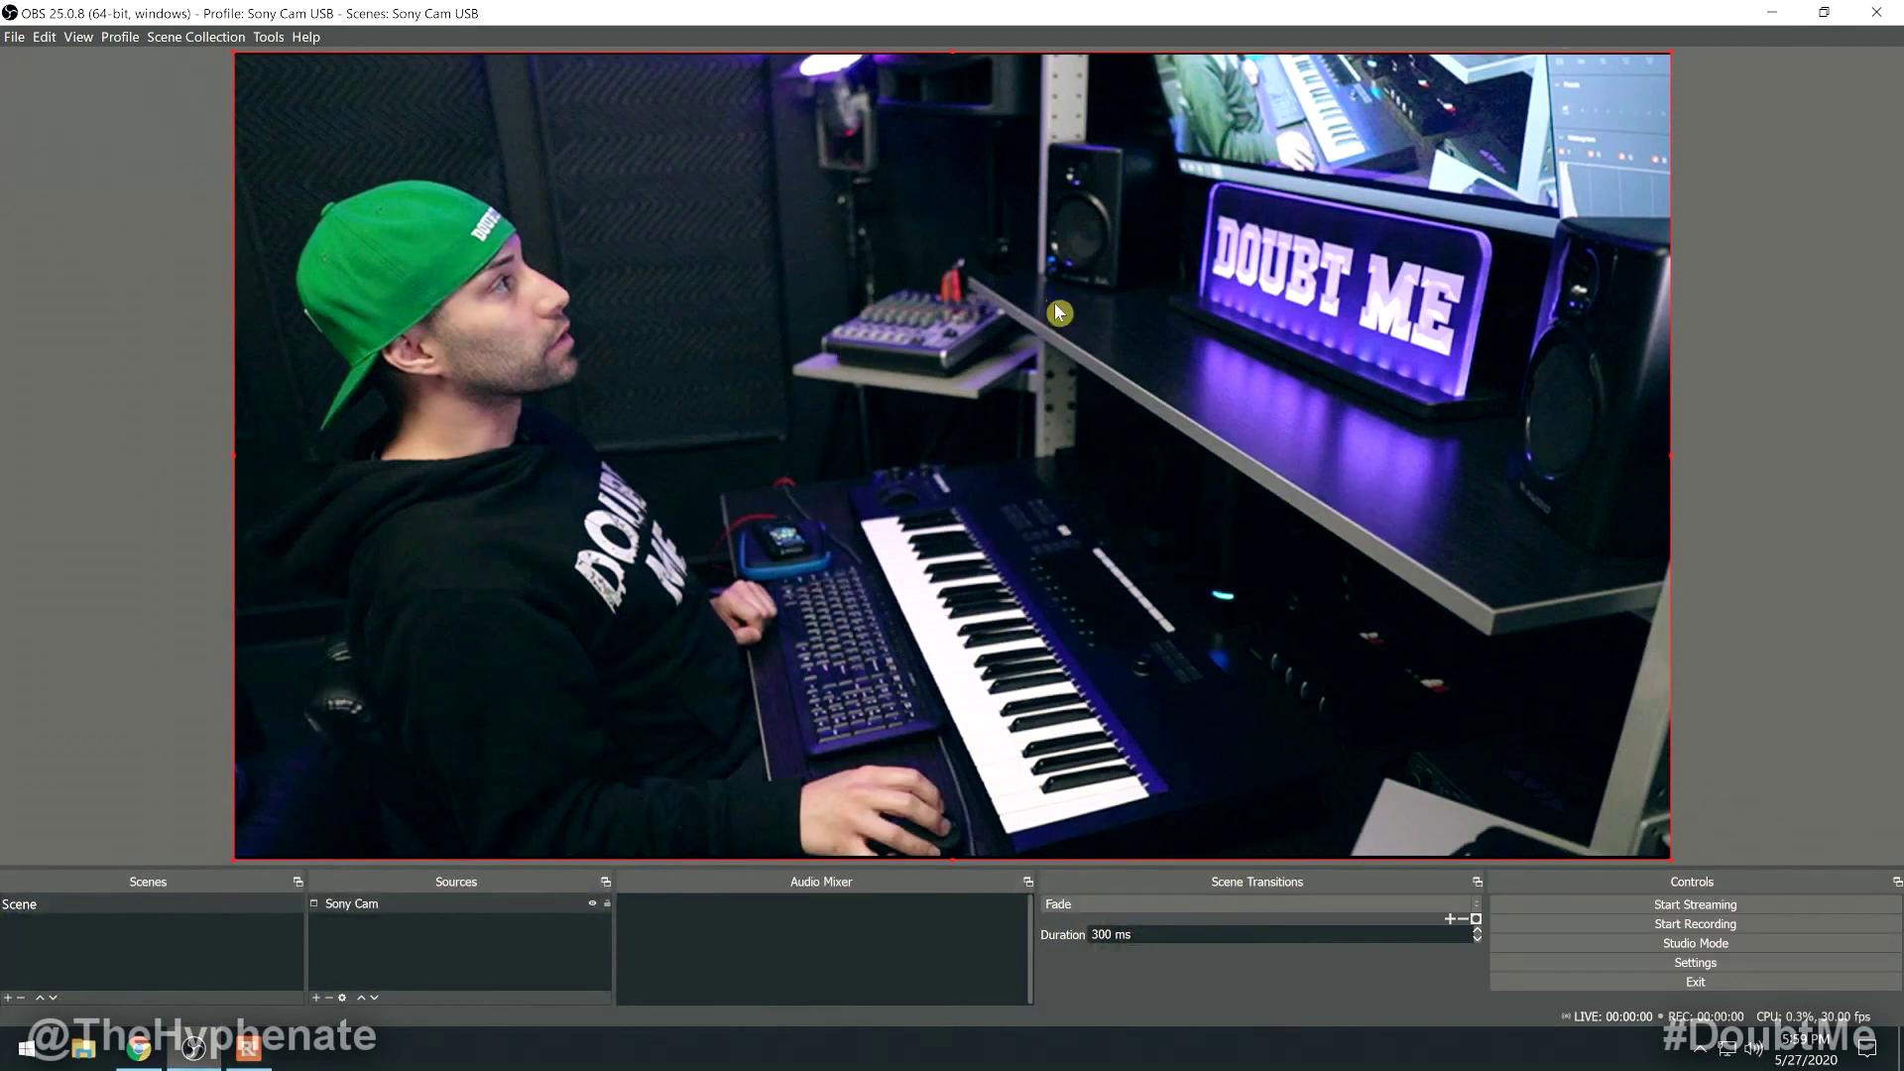
left_click(250, 1057)
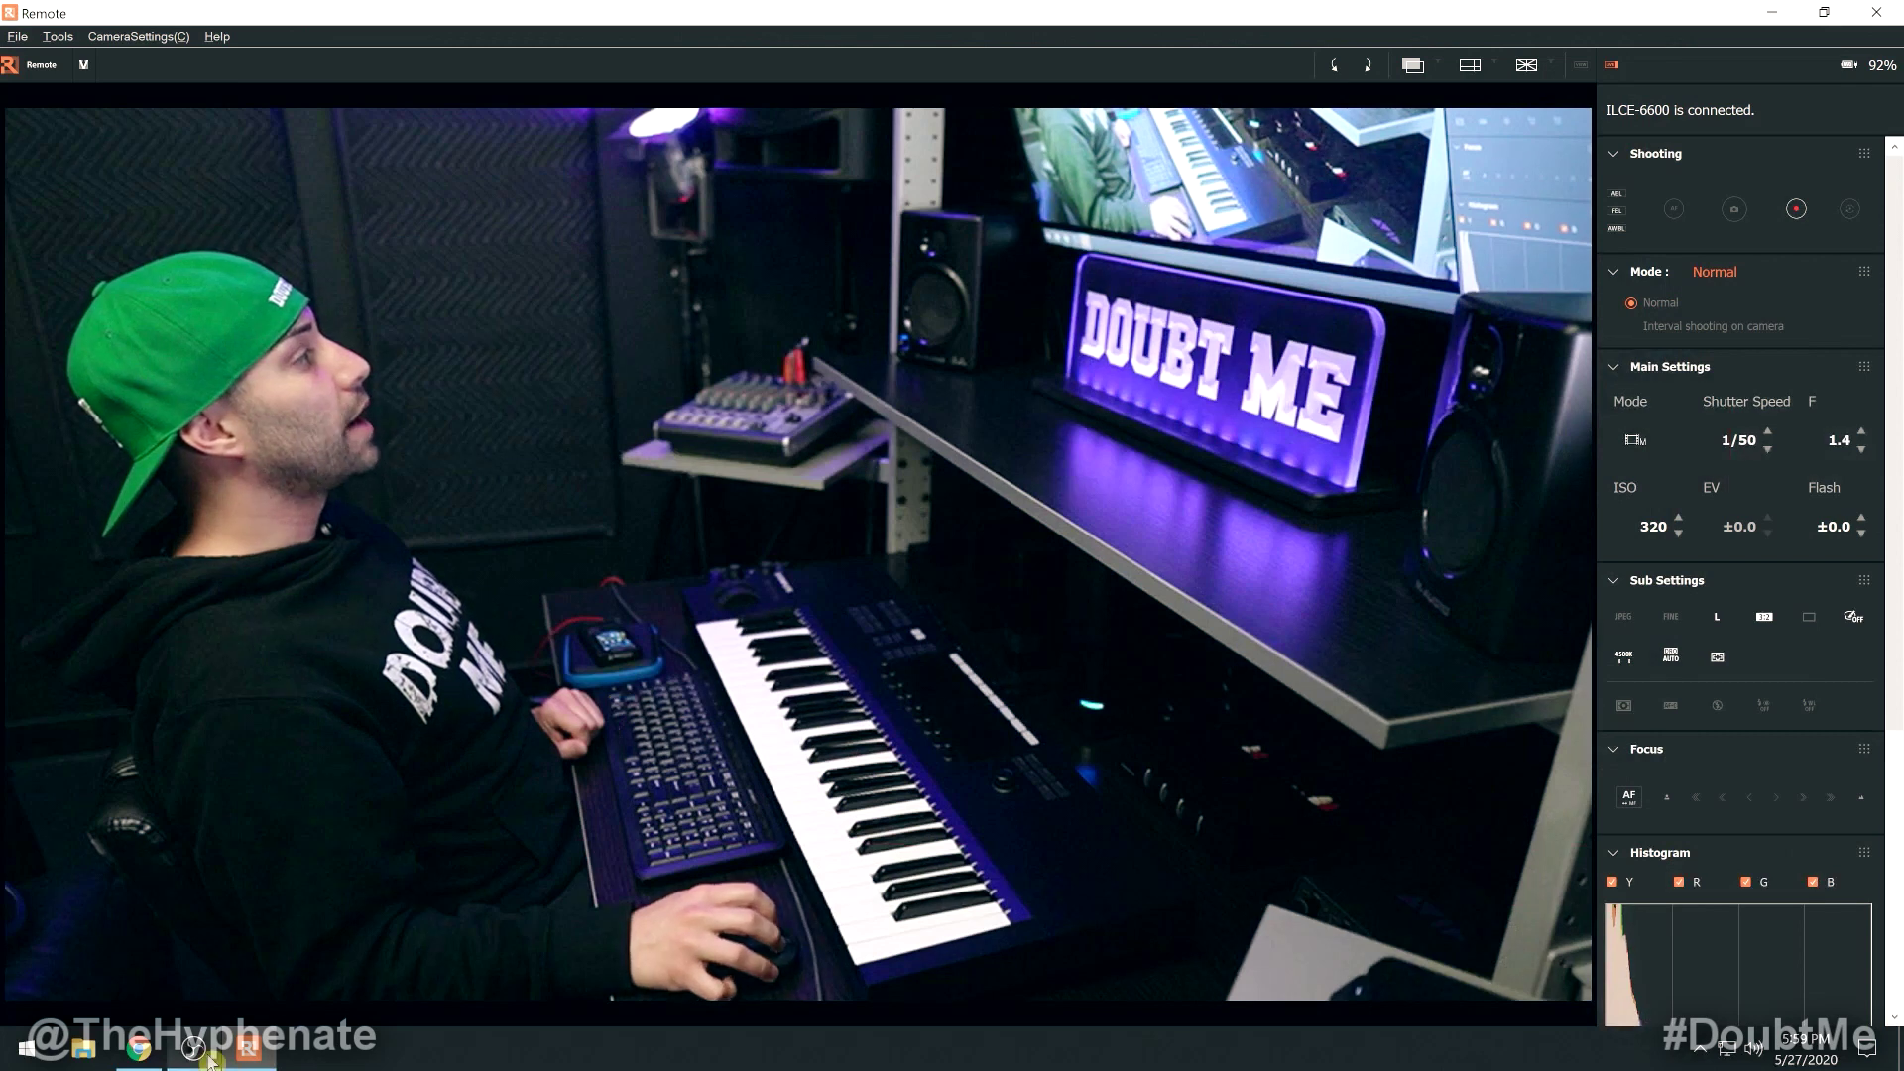
left_click(207, 1055)
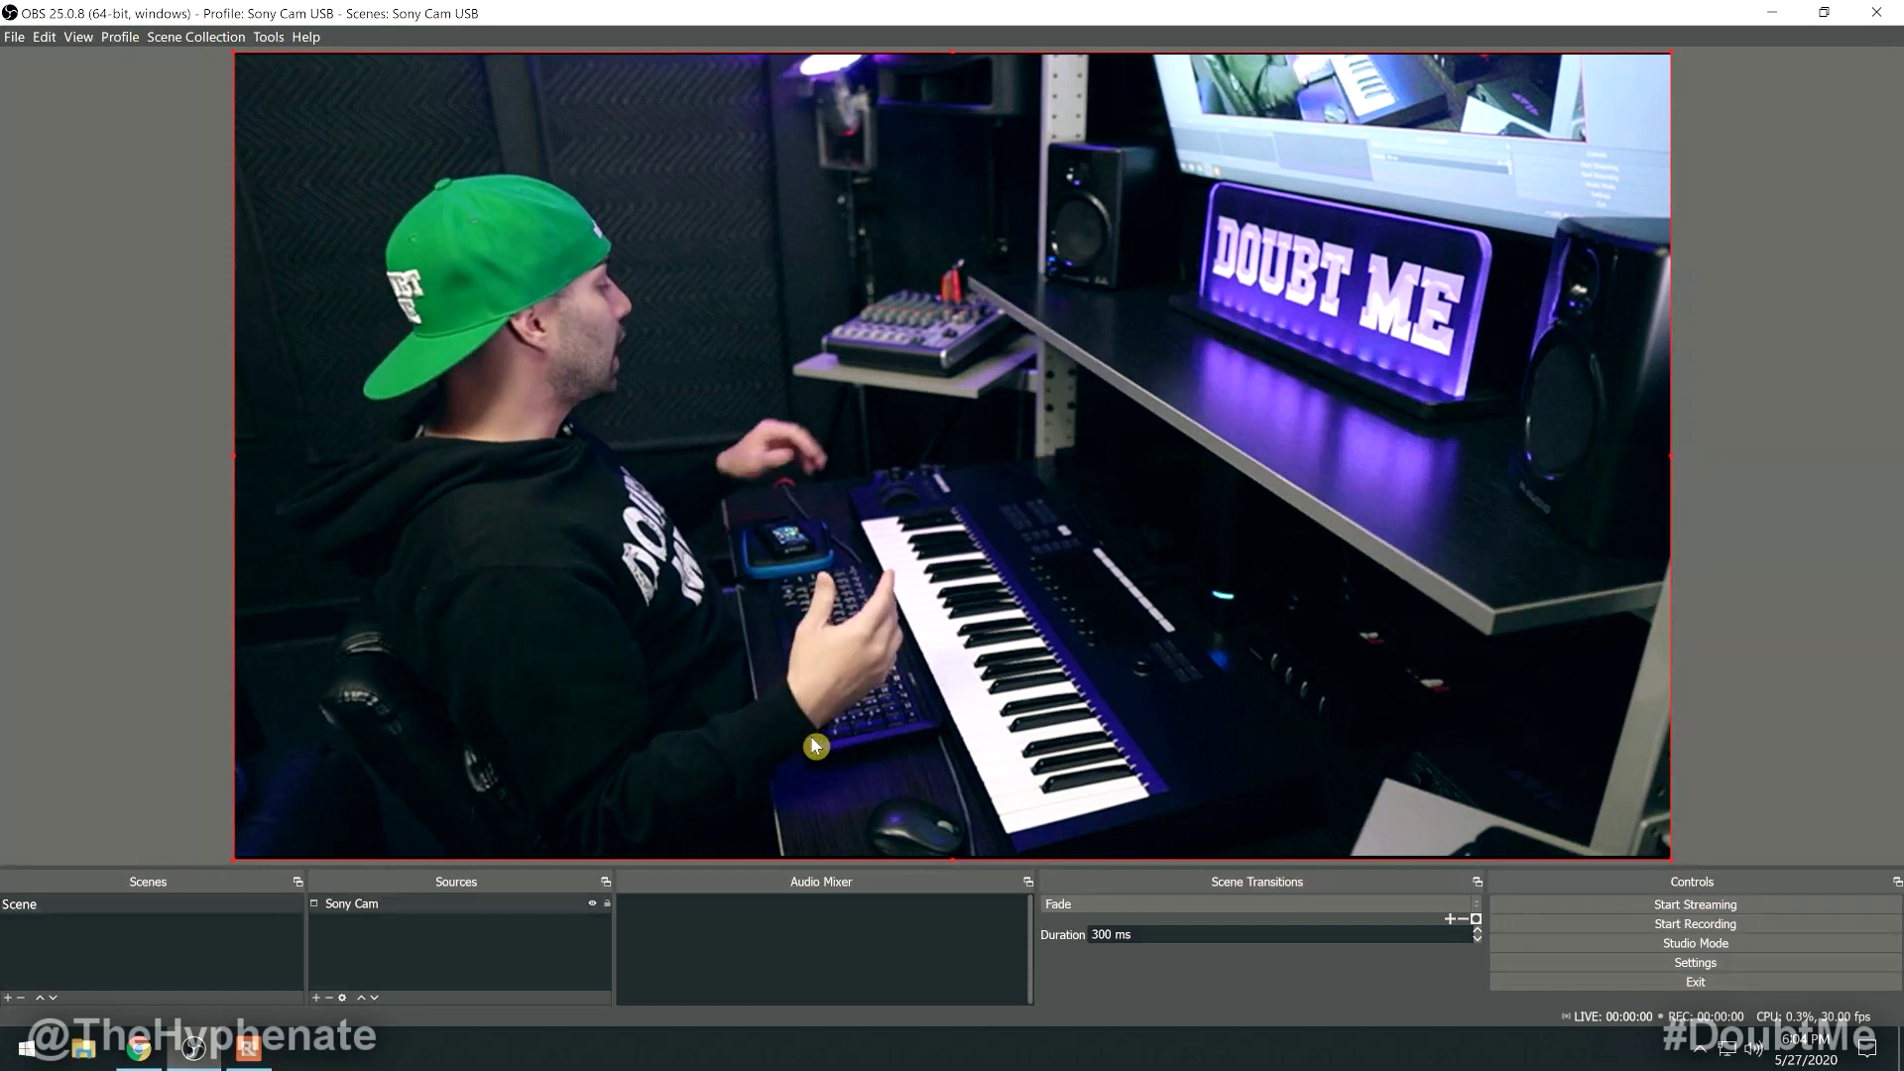
- Add a Video Capture Device source named "ps4" using the Game Capture HD60 S (Video) (#01) device
left_click(316, 998)
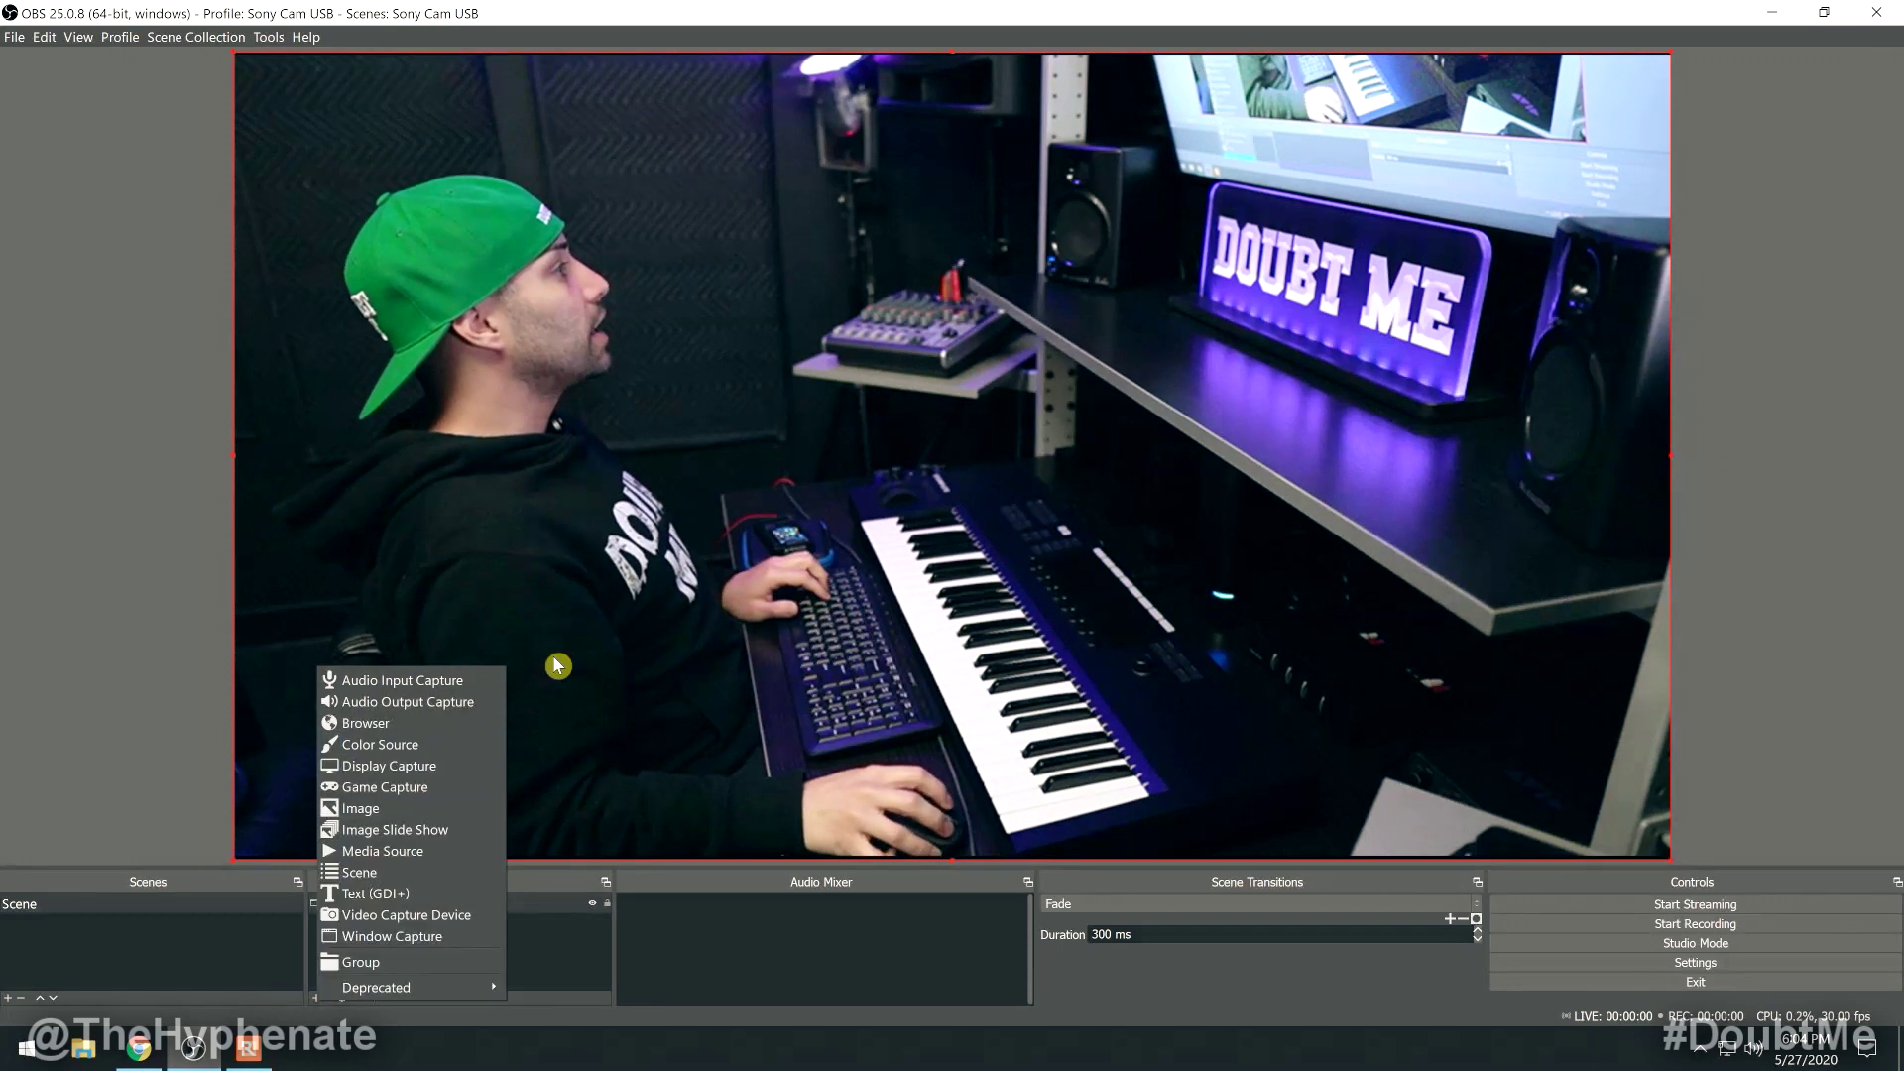
left_click(439, 914)
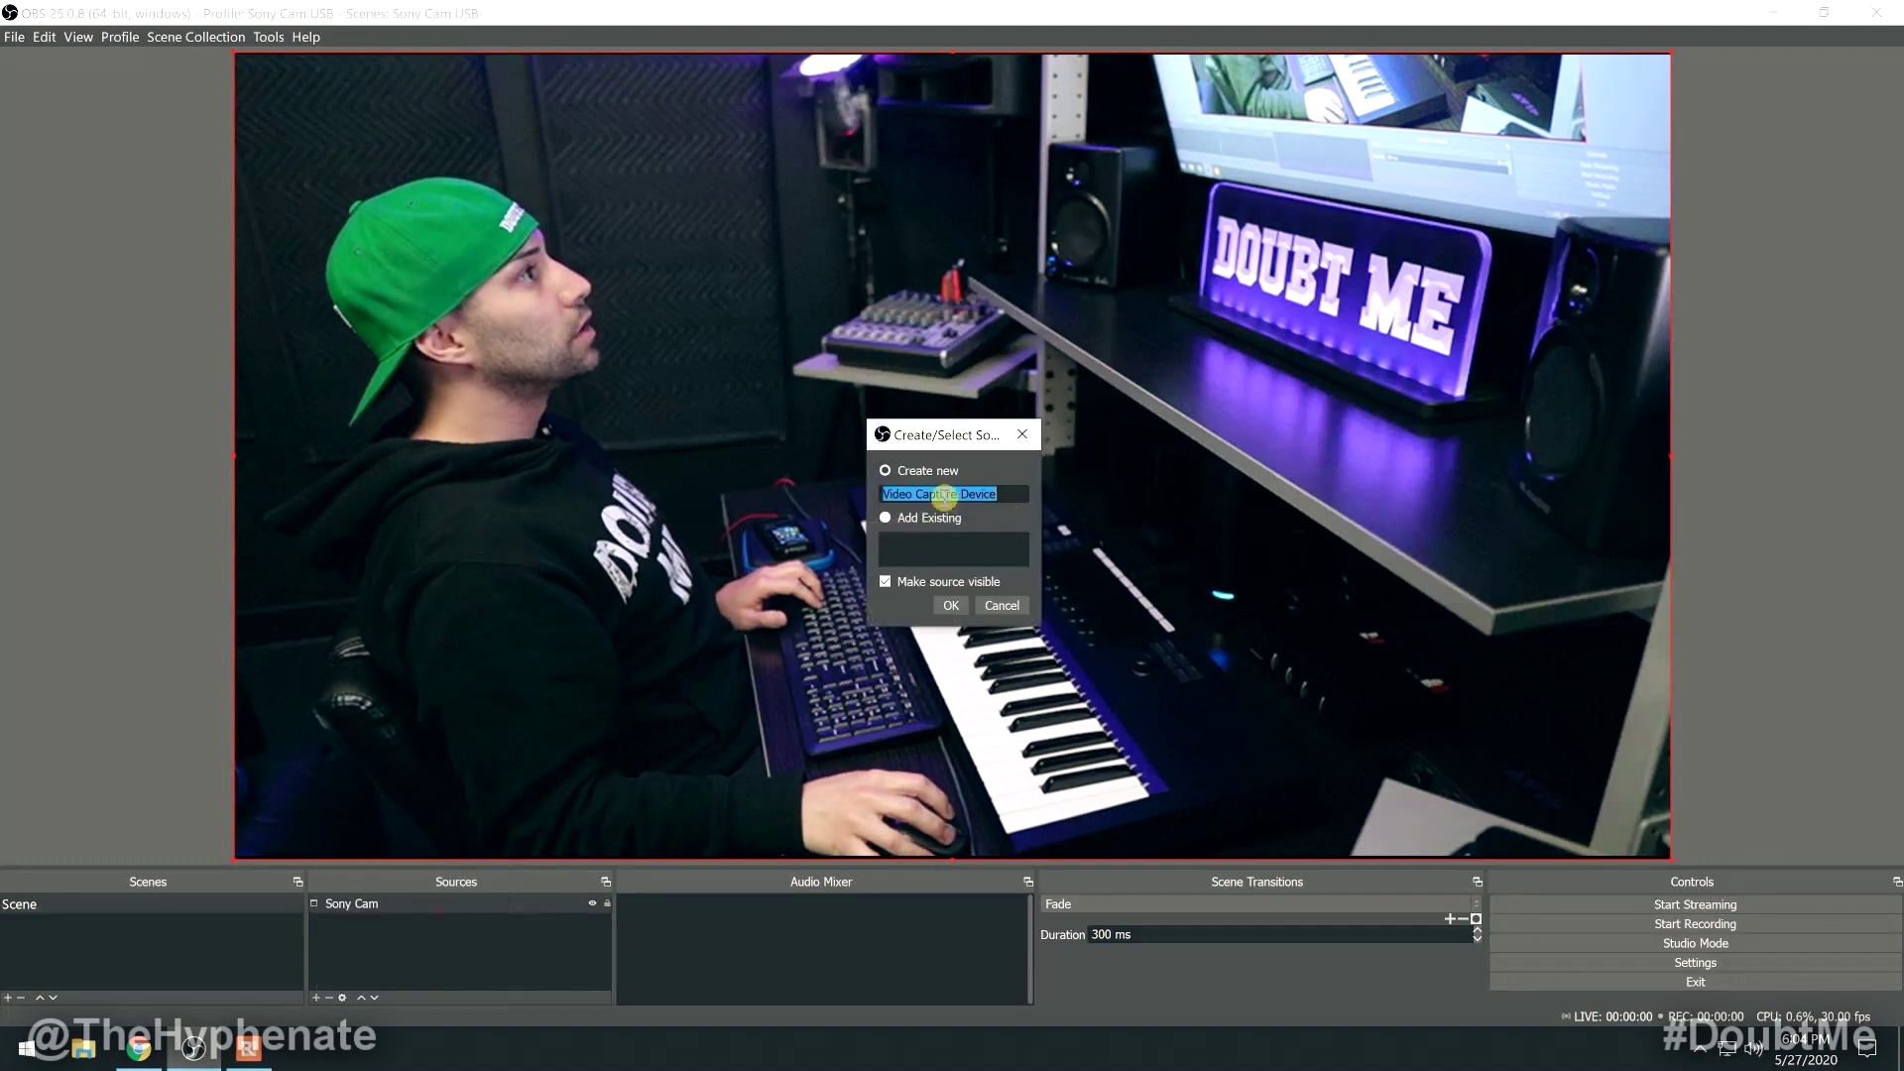
type("ps4")
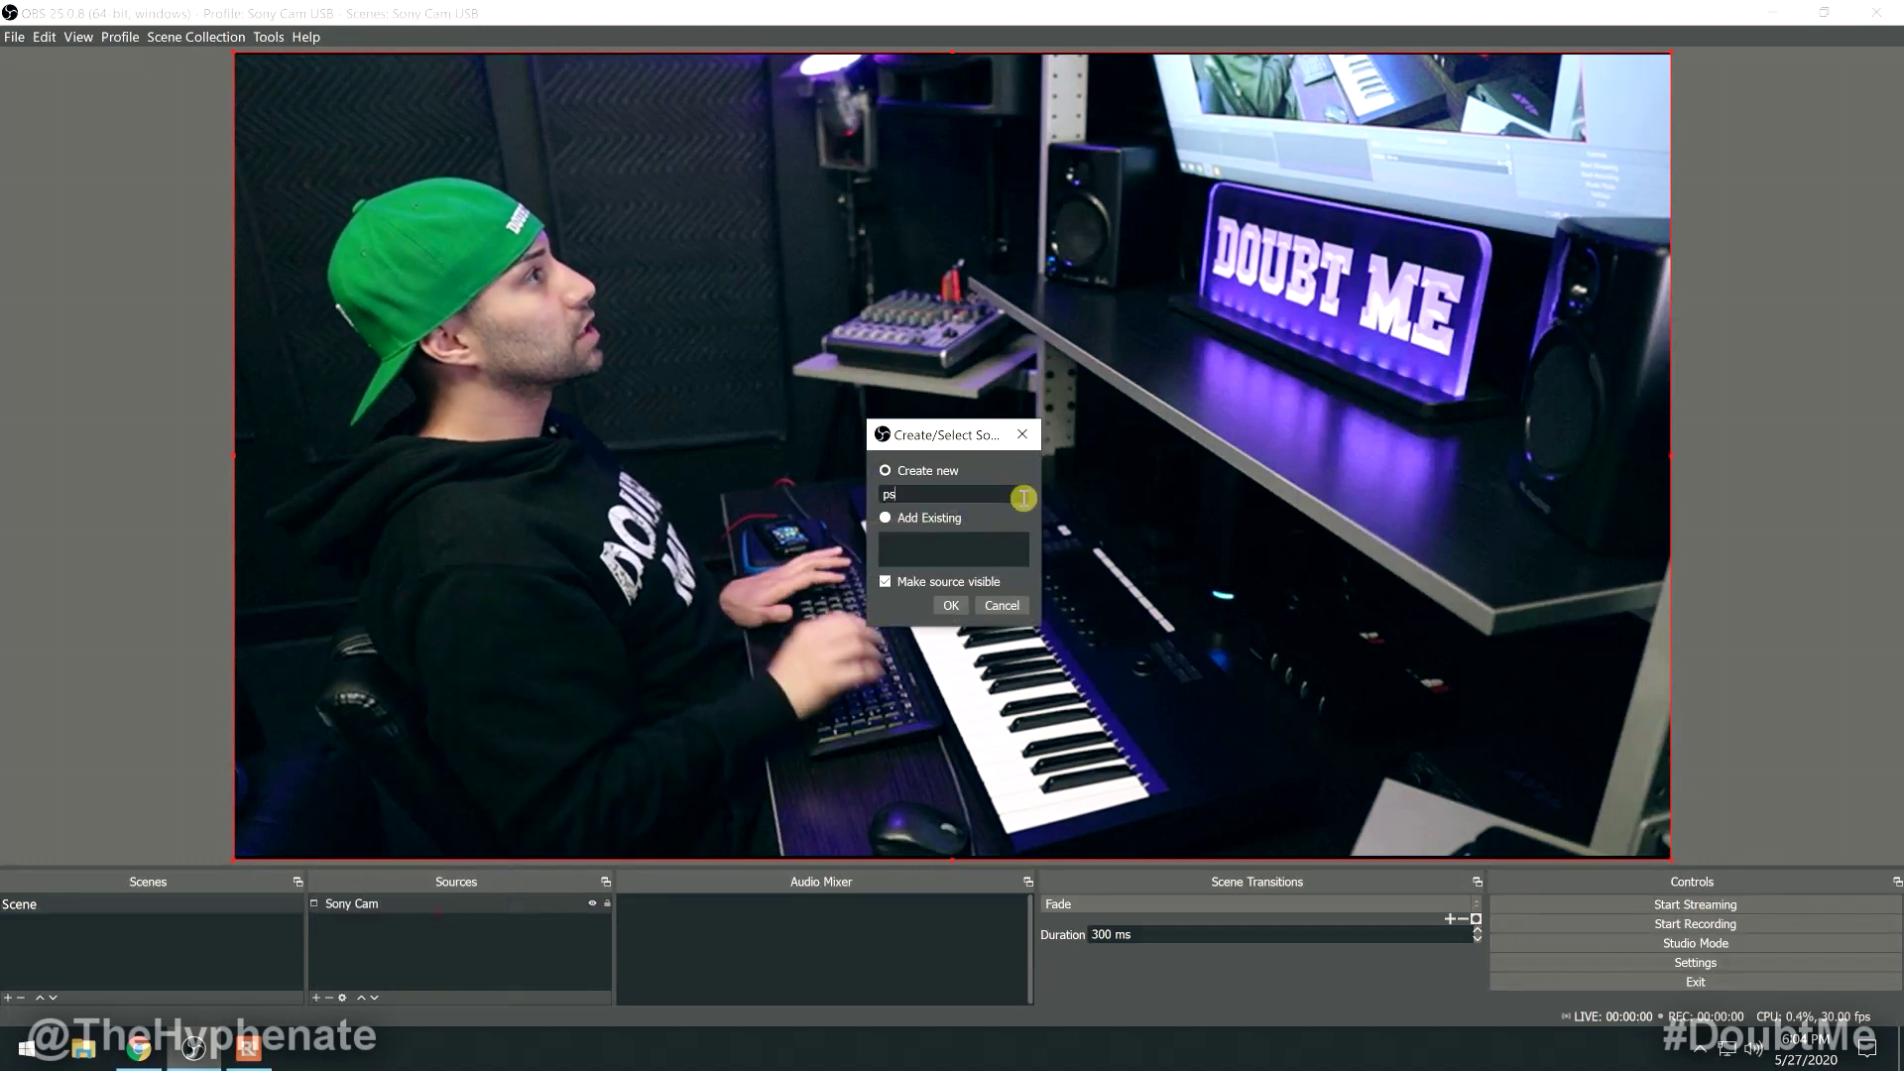
left_click(947, 606)
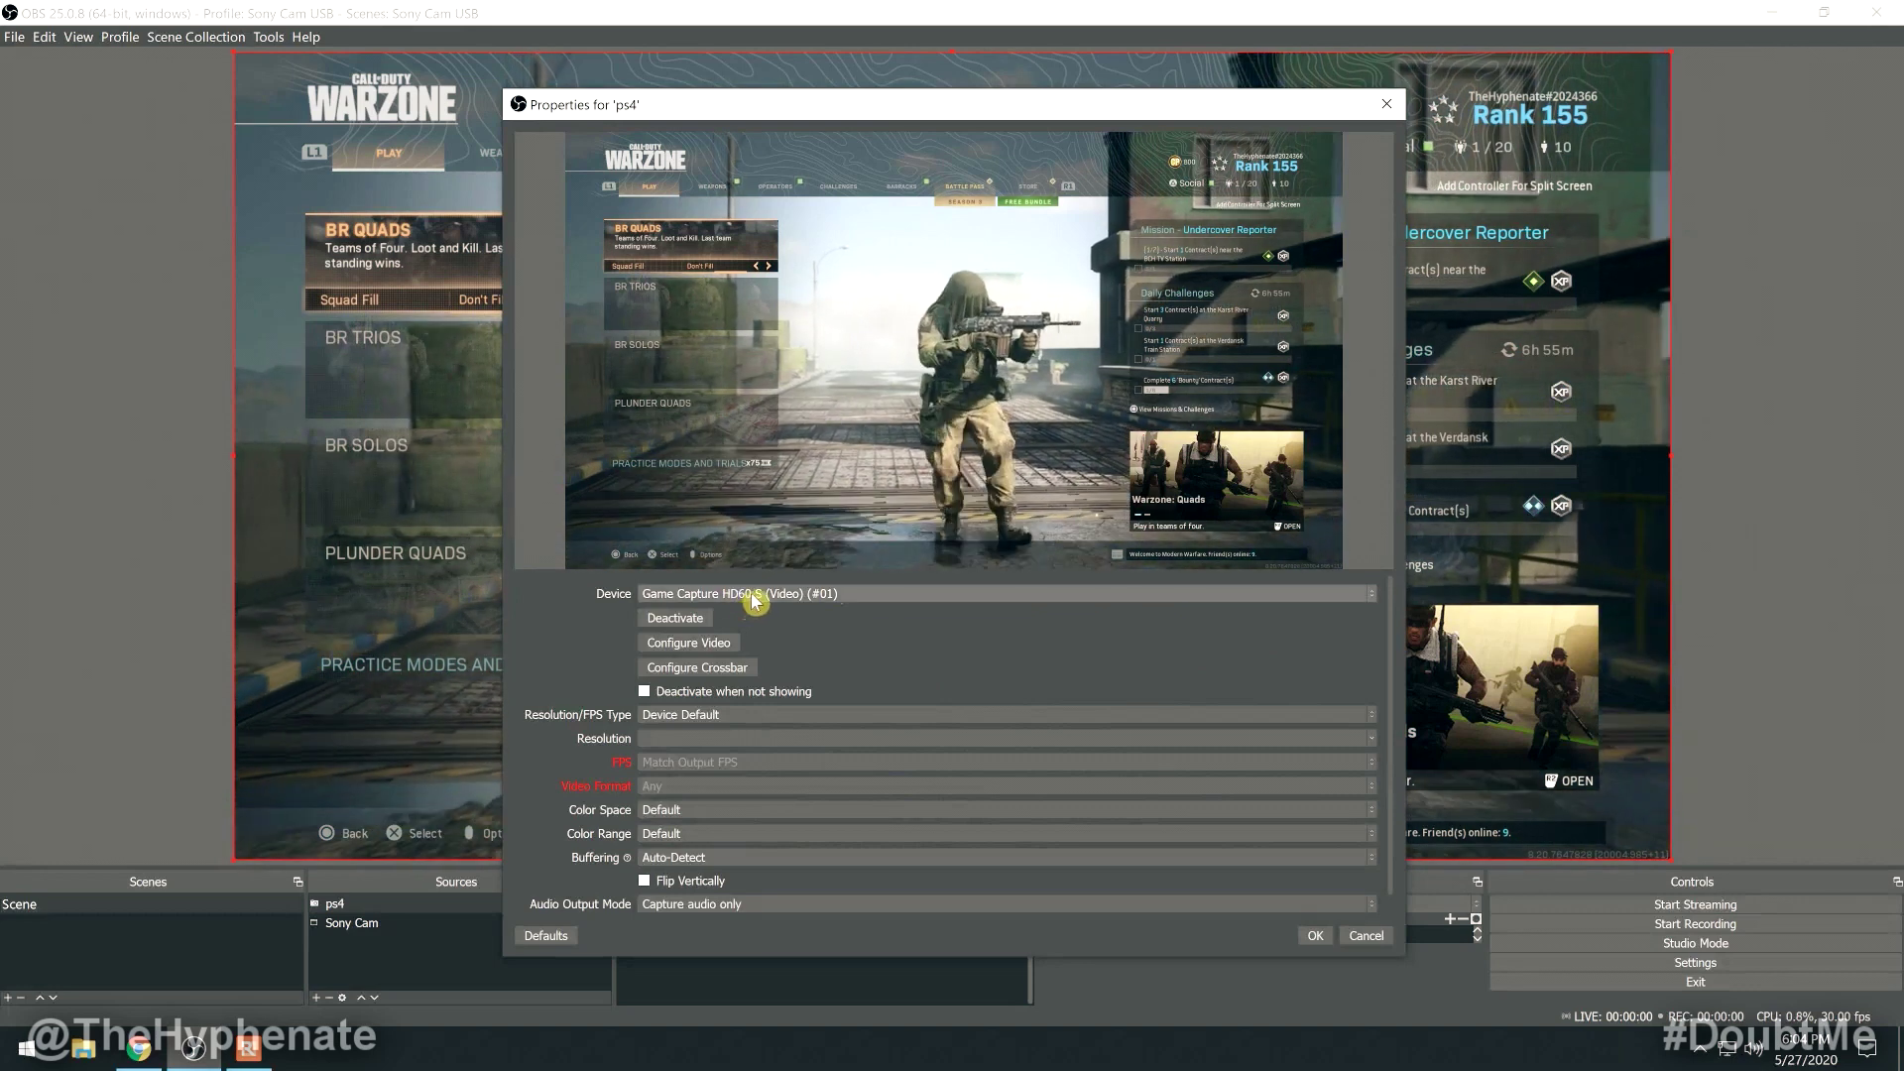
left_click(1332, 941)
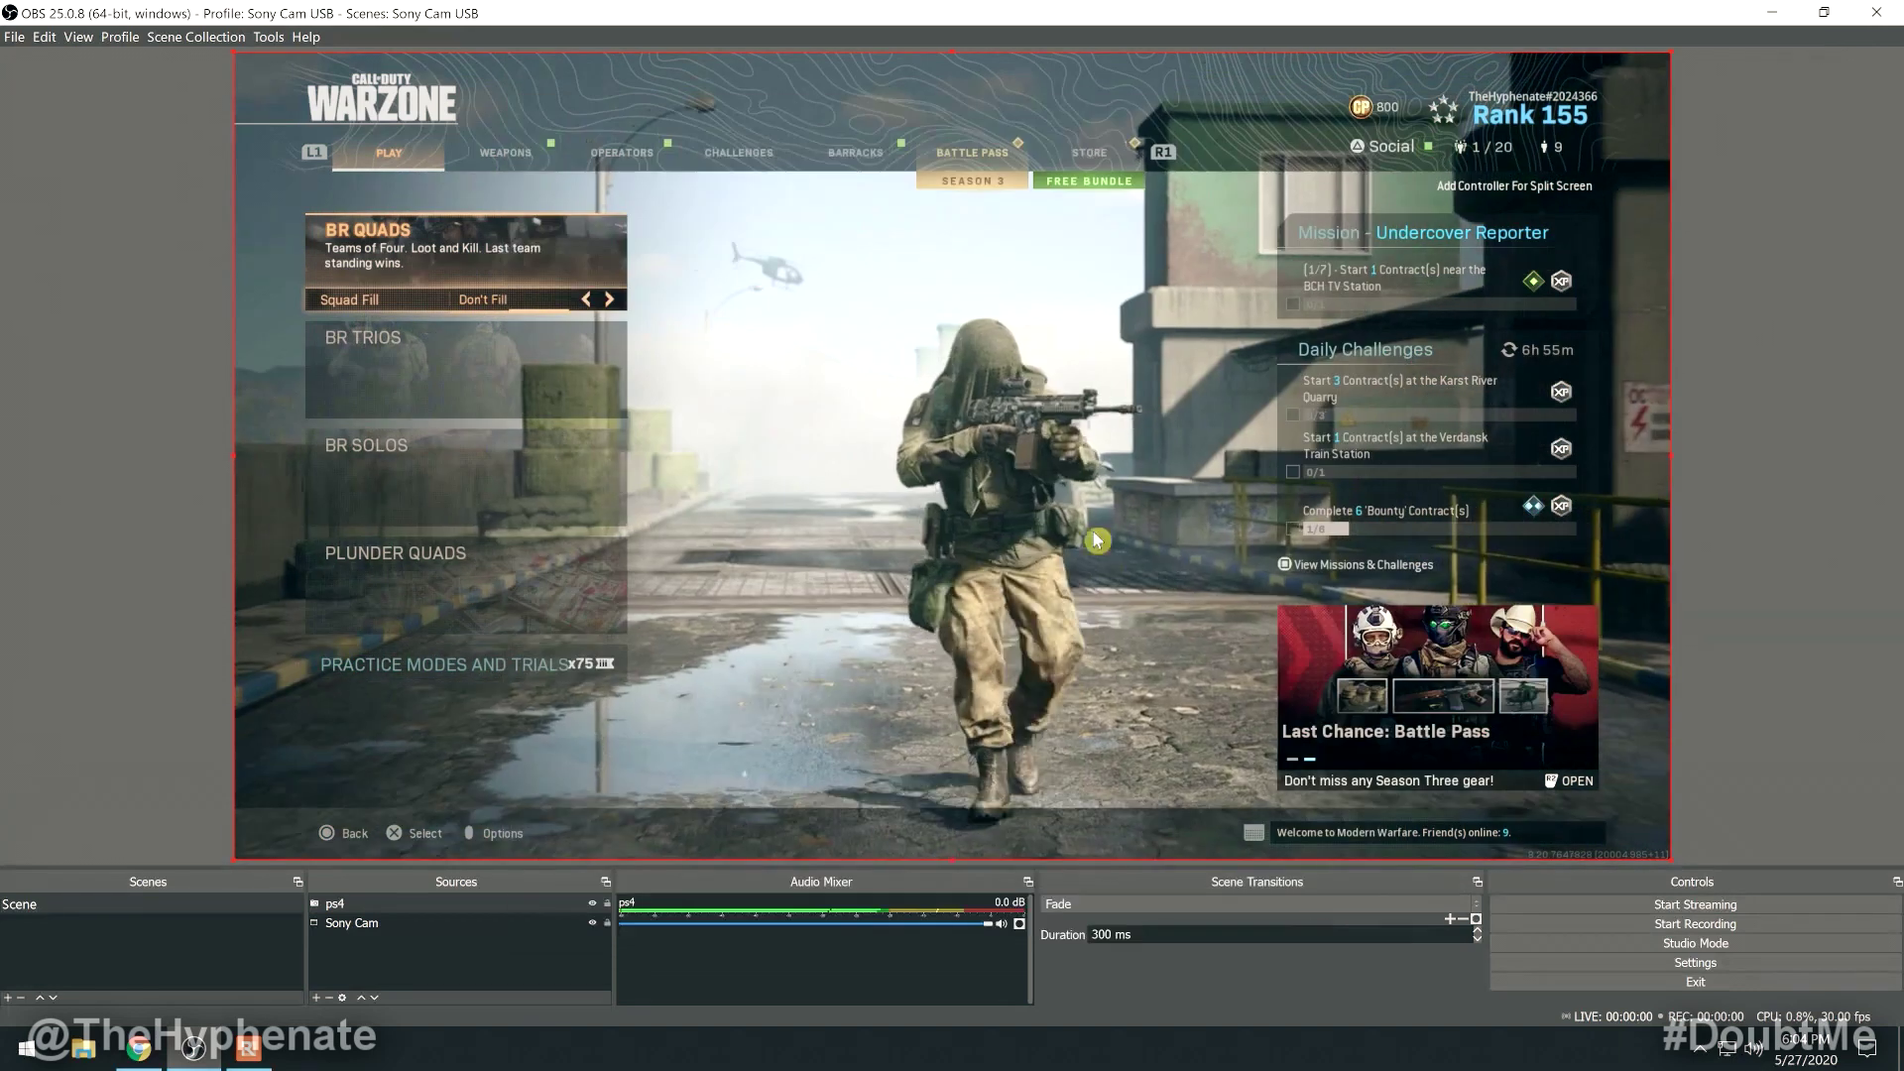
- Move the Sony Cam source above the ps4 source in the scene's source order
left_click(371, 926)
left_click_drag(345, 928, 365, 894)
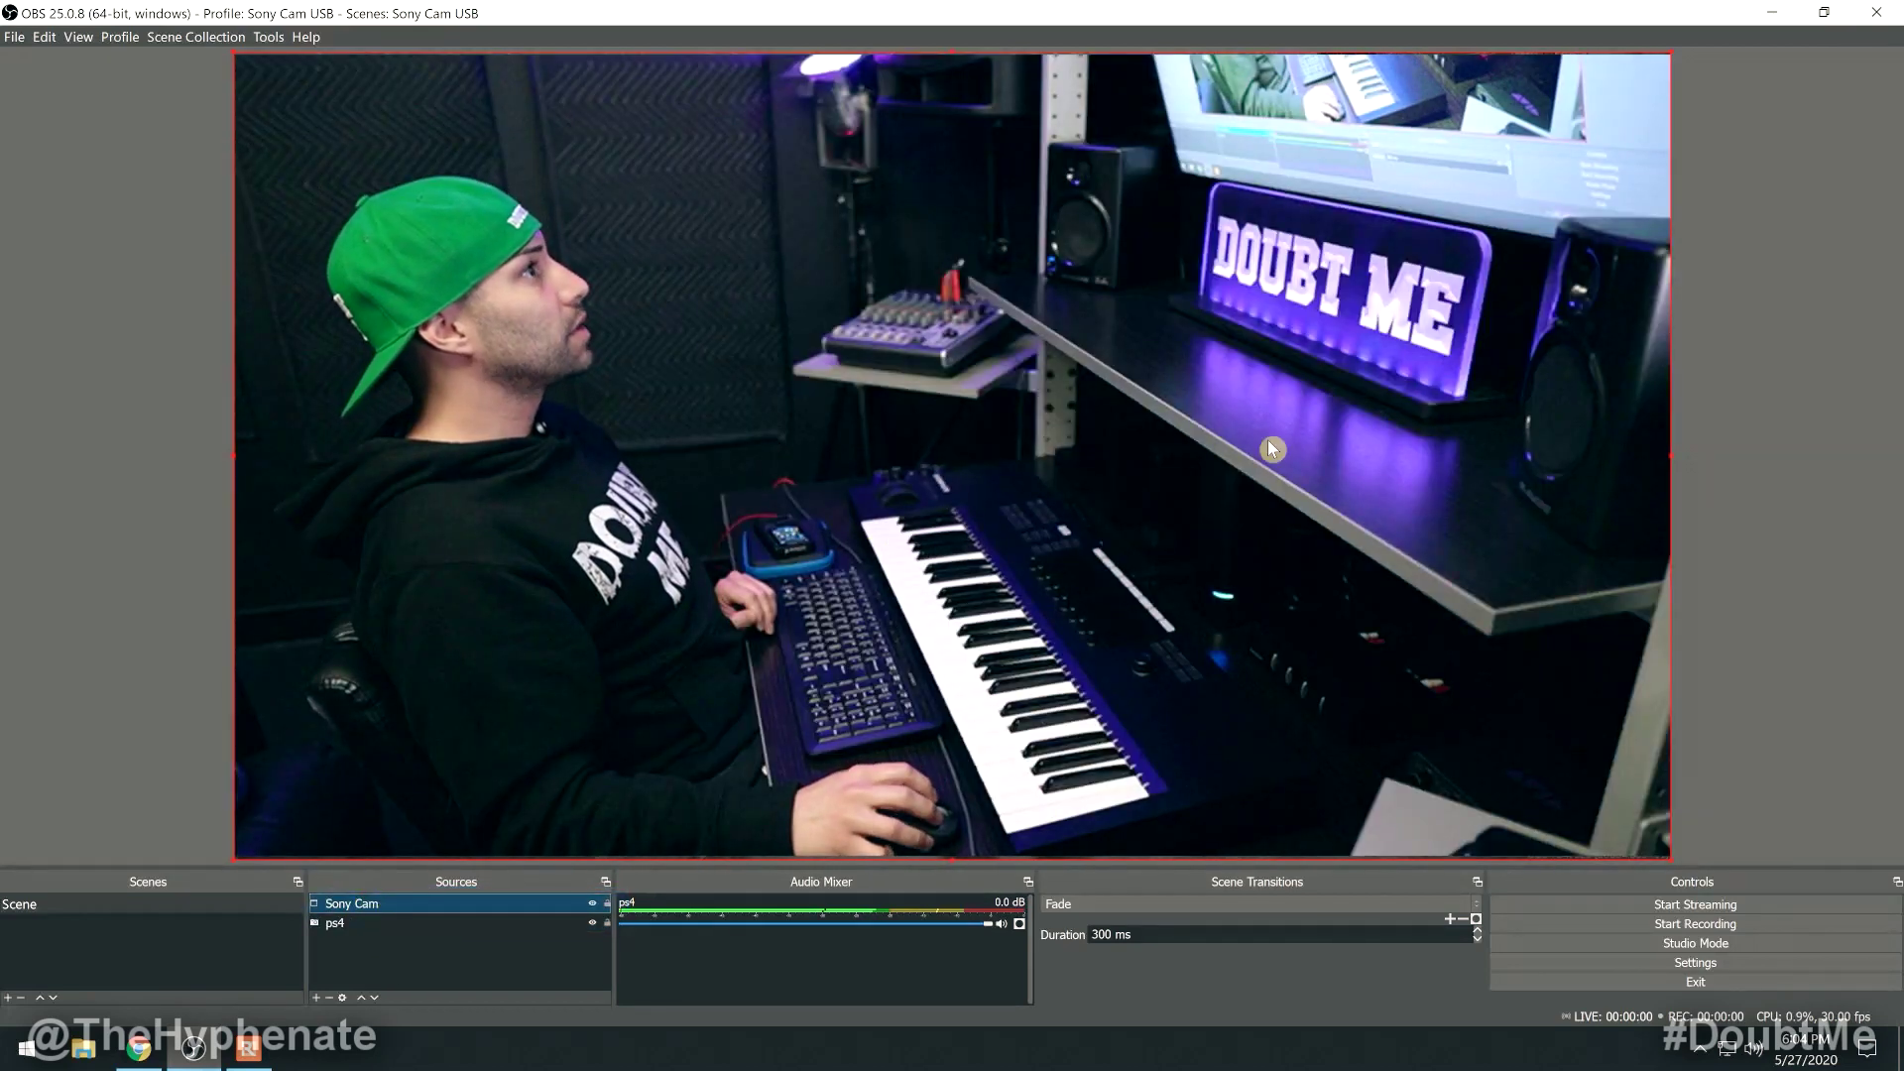
- Shrink the Sony Cam source to a little over half the canvas width and place it near the centre over the ps4 gameplay
left_click(1360, 484)
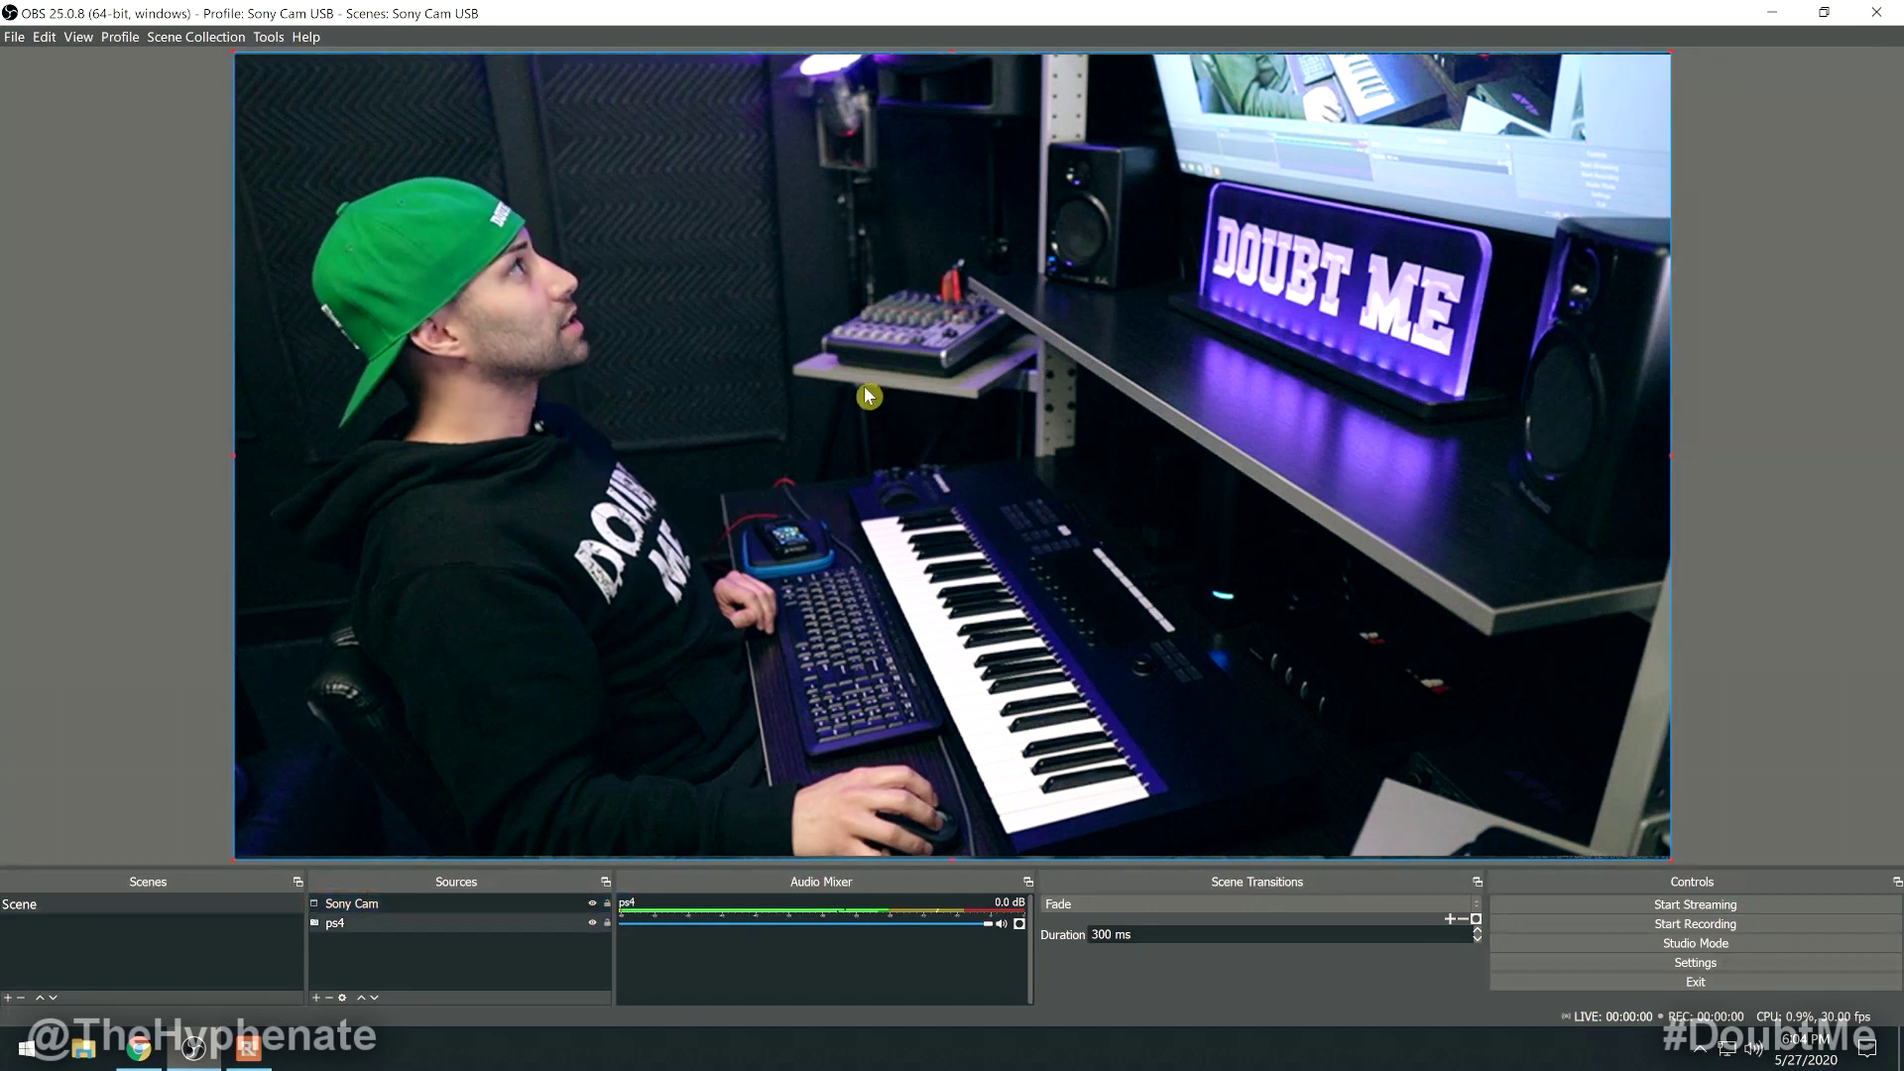
left_click(366, 906)
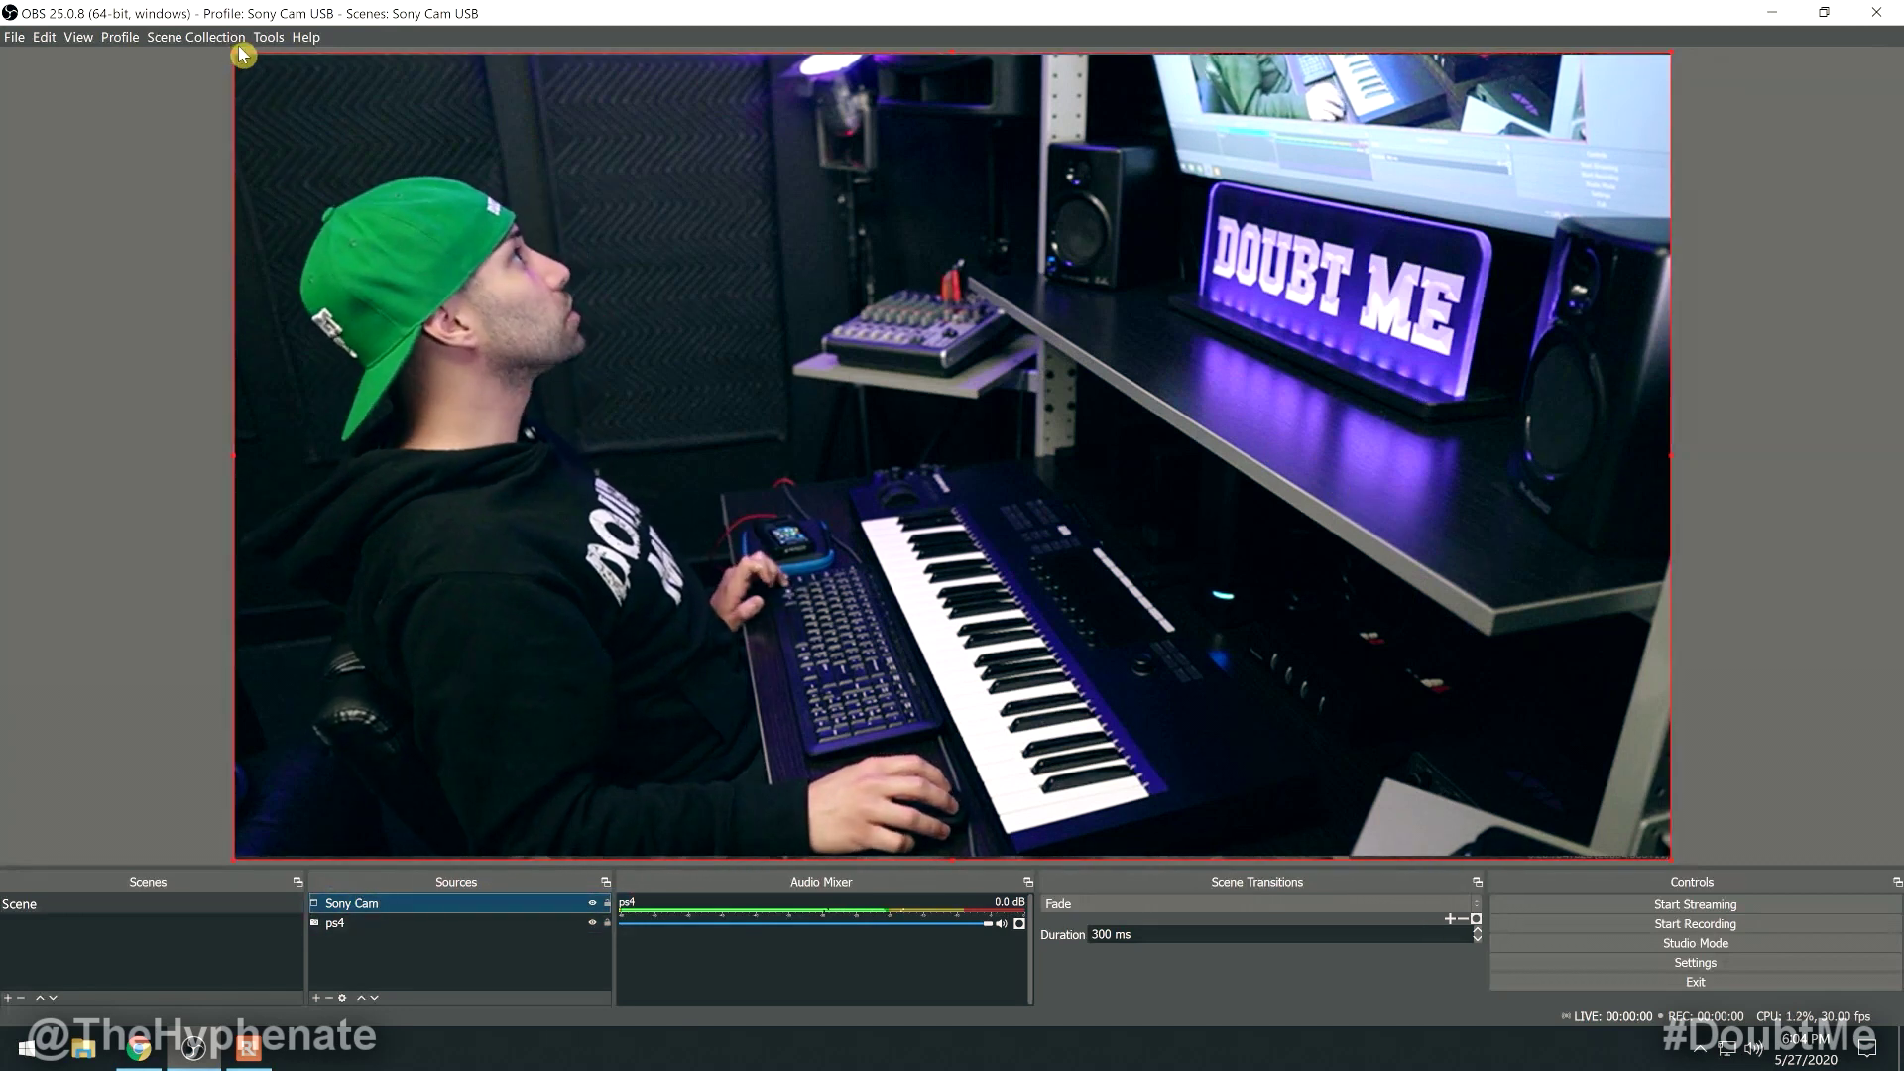
left_click_drag(236, 52, 855, 375)
left_click_drag(1232, 632, 1069, 467)
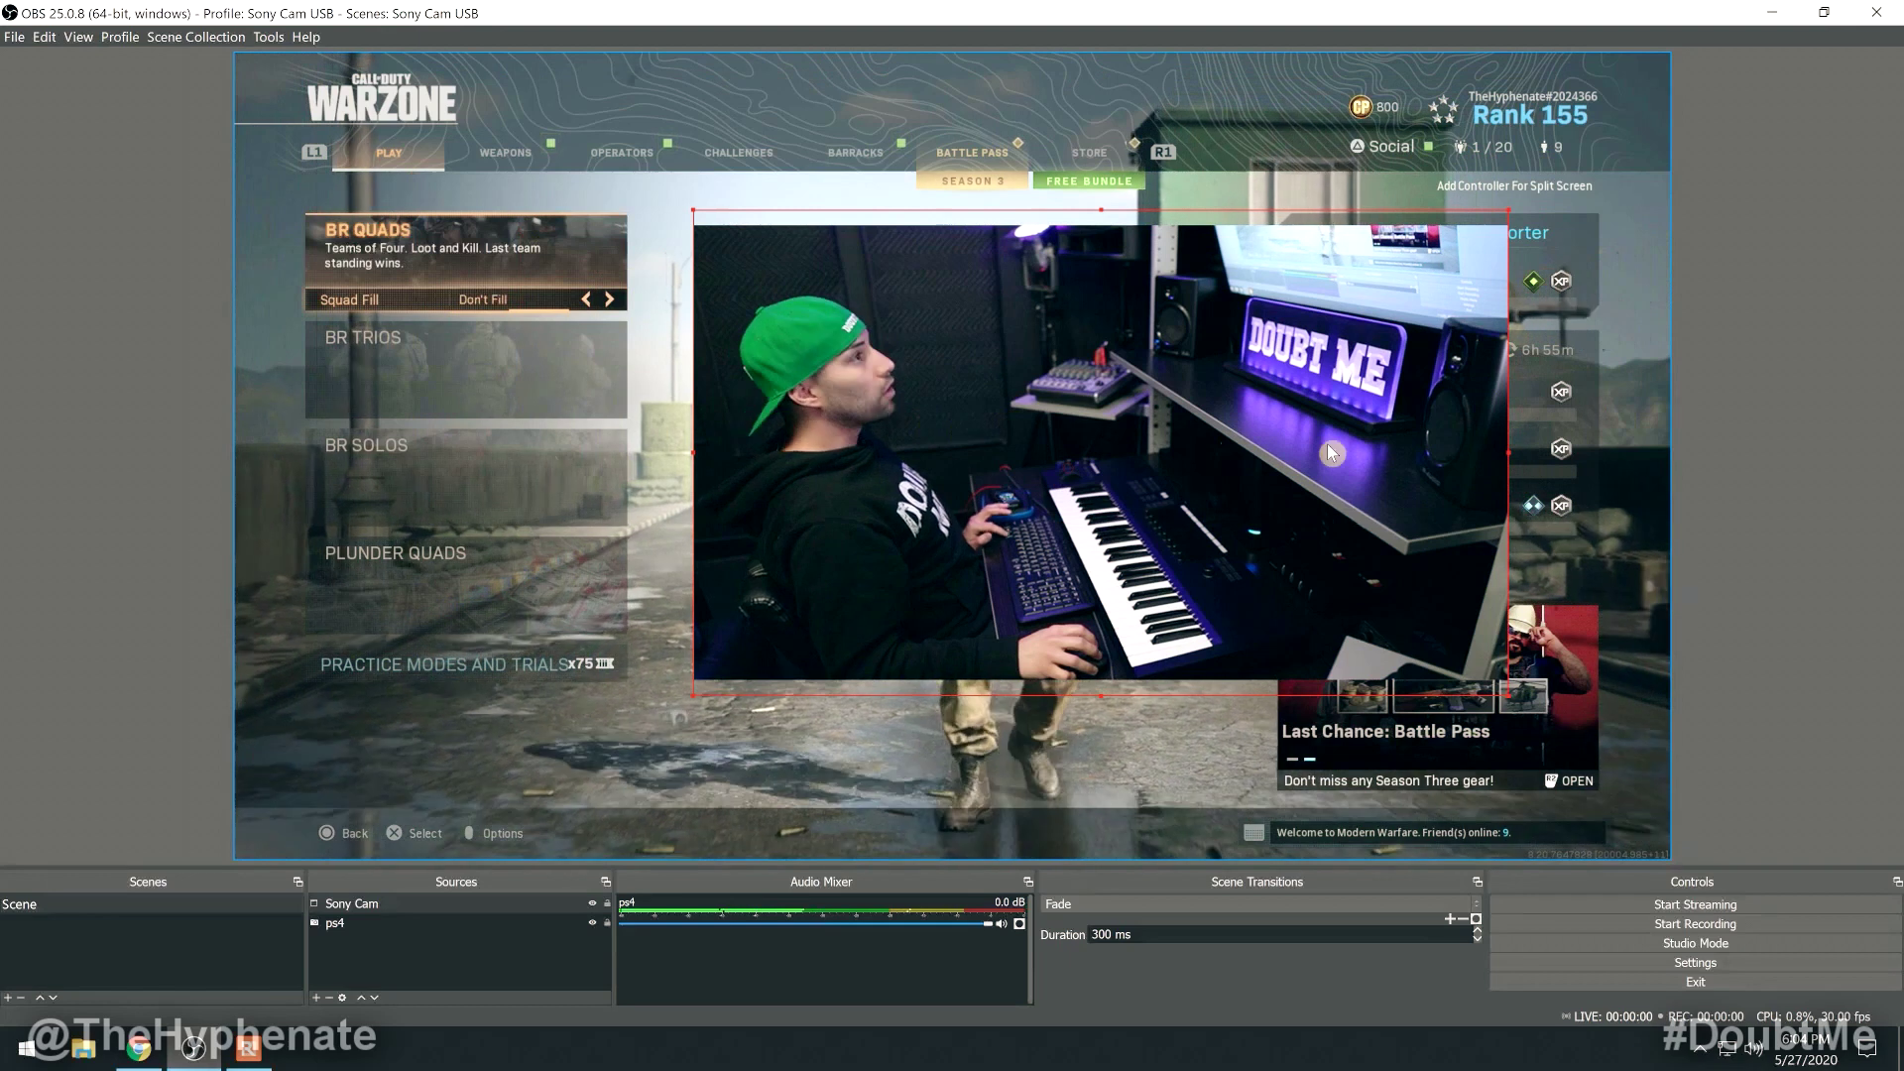
- Crop the left and right sides of the Sony Cam source to keep mainly the person and the keyboard in frame
key("alt")
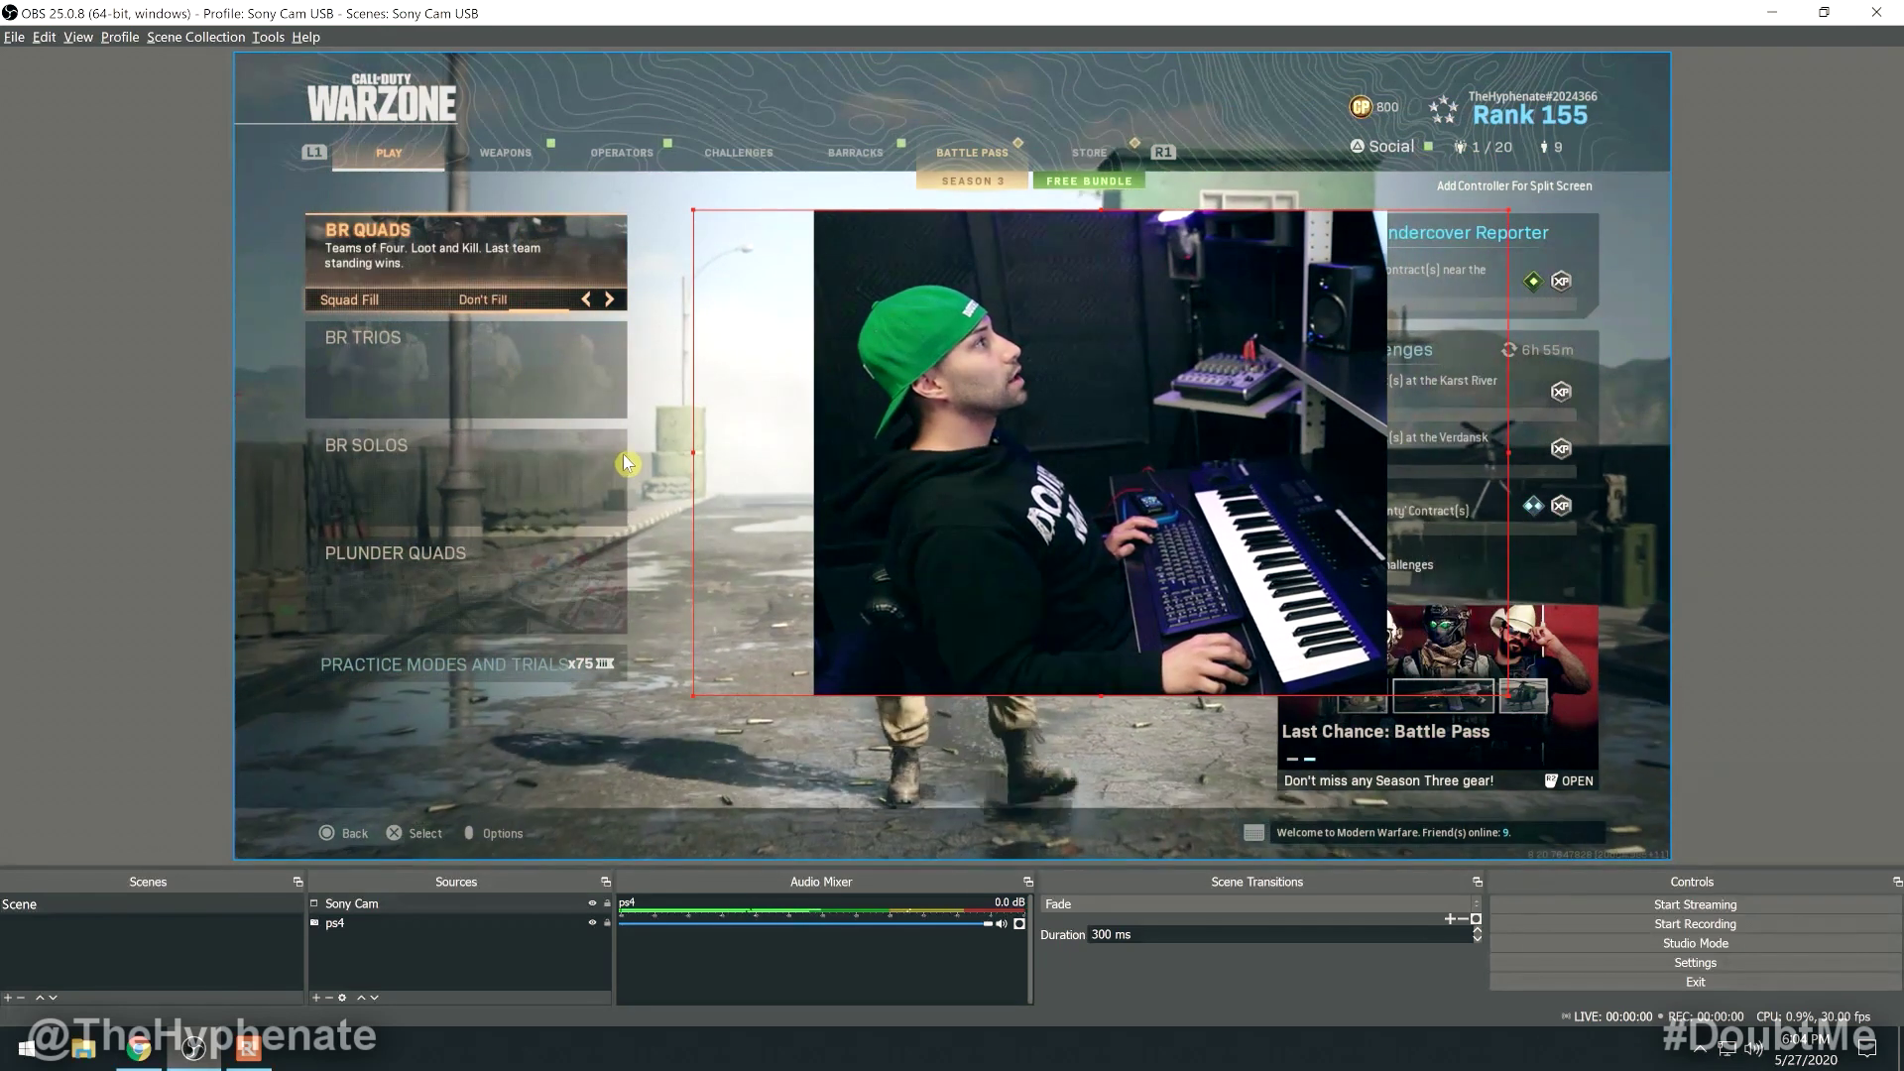
left_click_drag(697, 455, 829, 469)
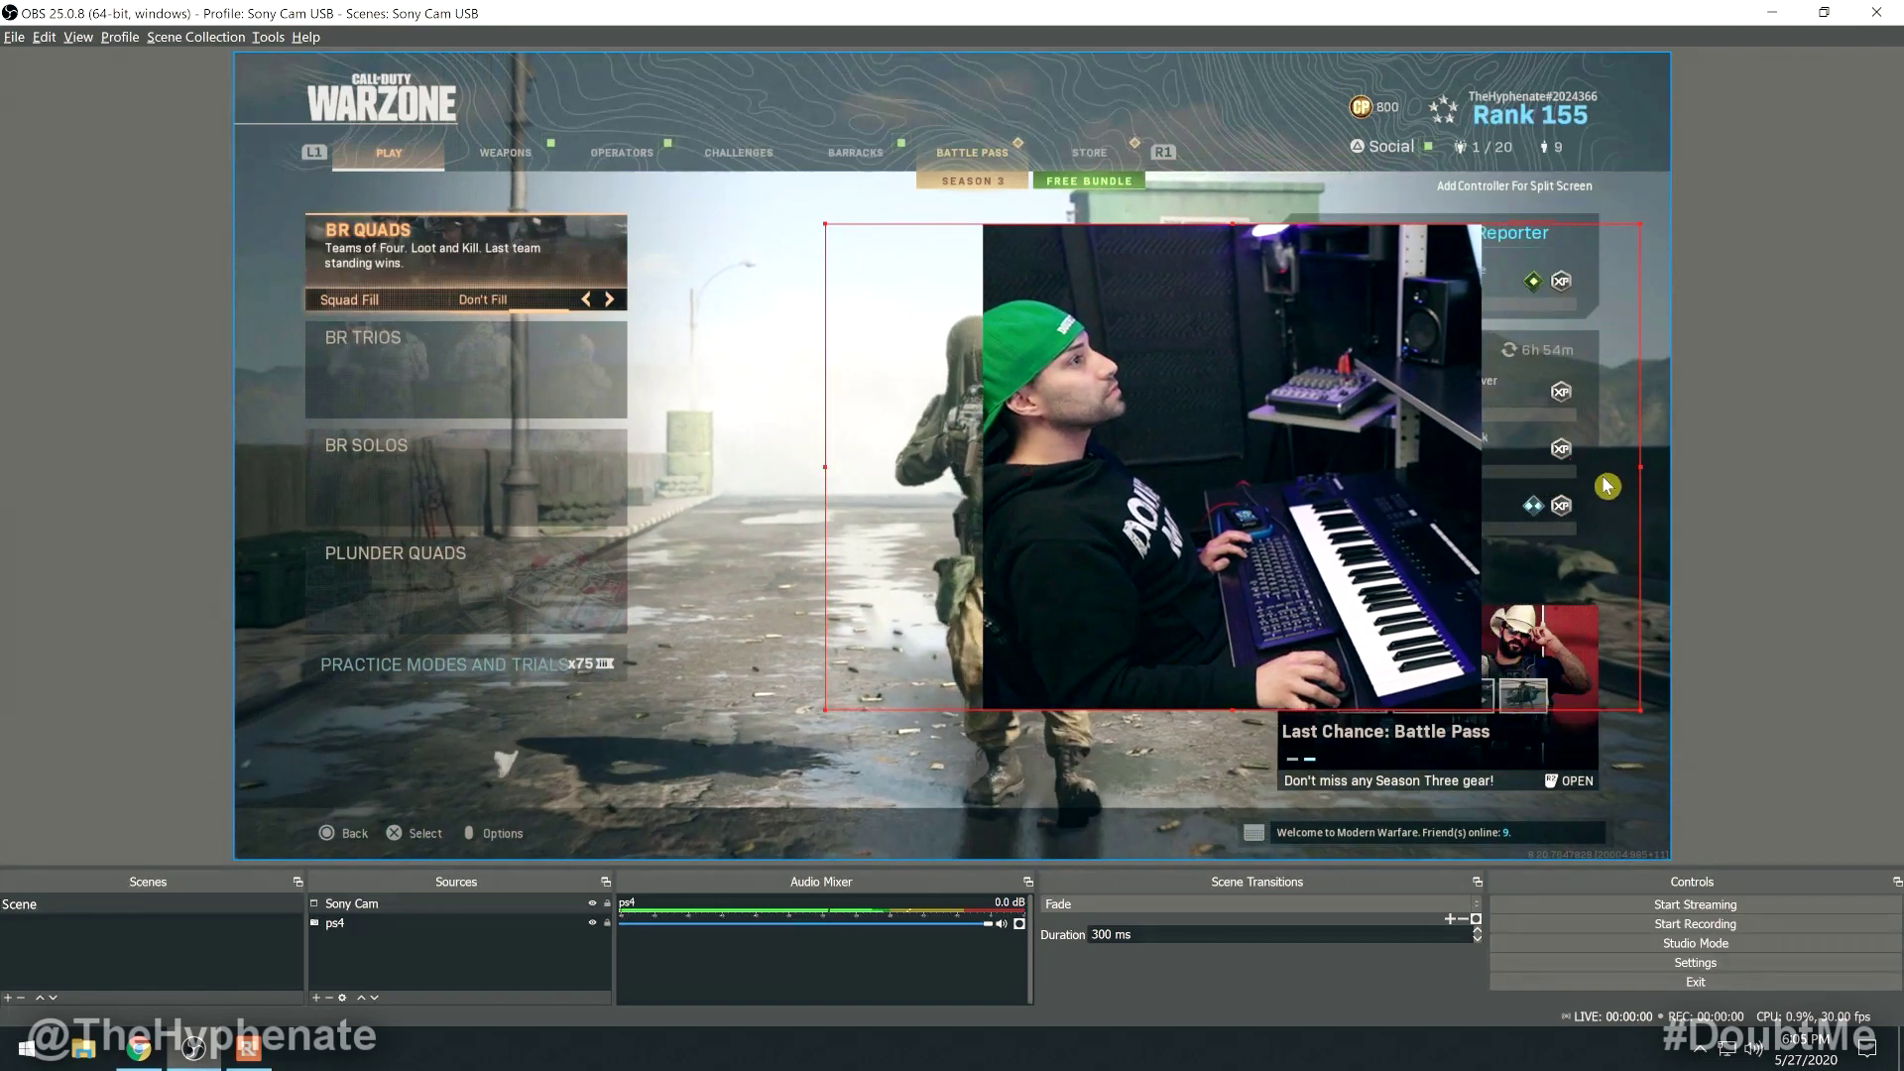
left_click_drag(1614, 488, 1319, 478)
- Scale the cropped Sony Cam source down to about a quarter of the canvas height and place it against the canvas's left edge
left_click_drag(1344, 228, 825, 480)
left_click_drag(676, 611, 337, 507)
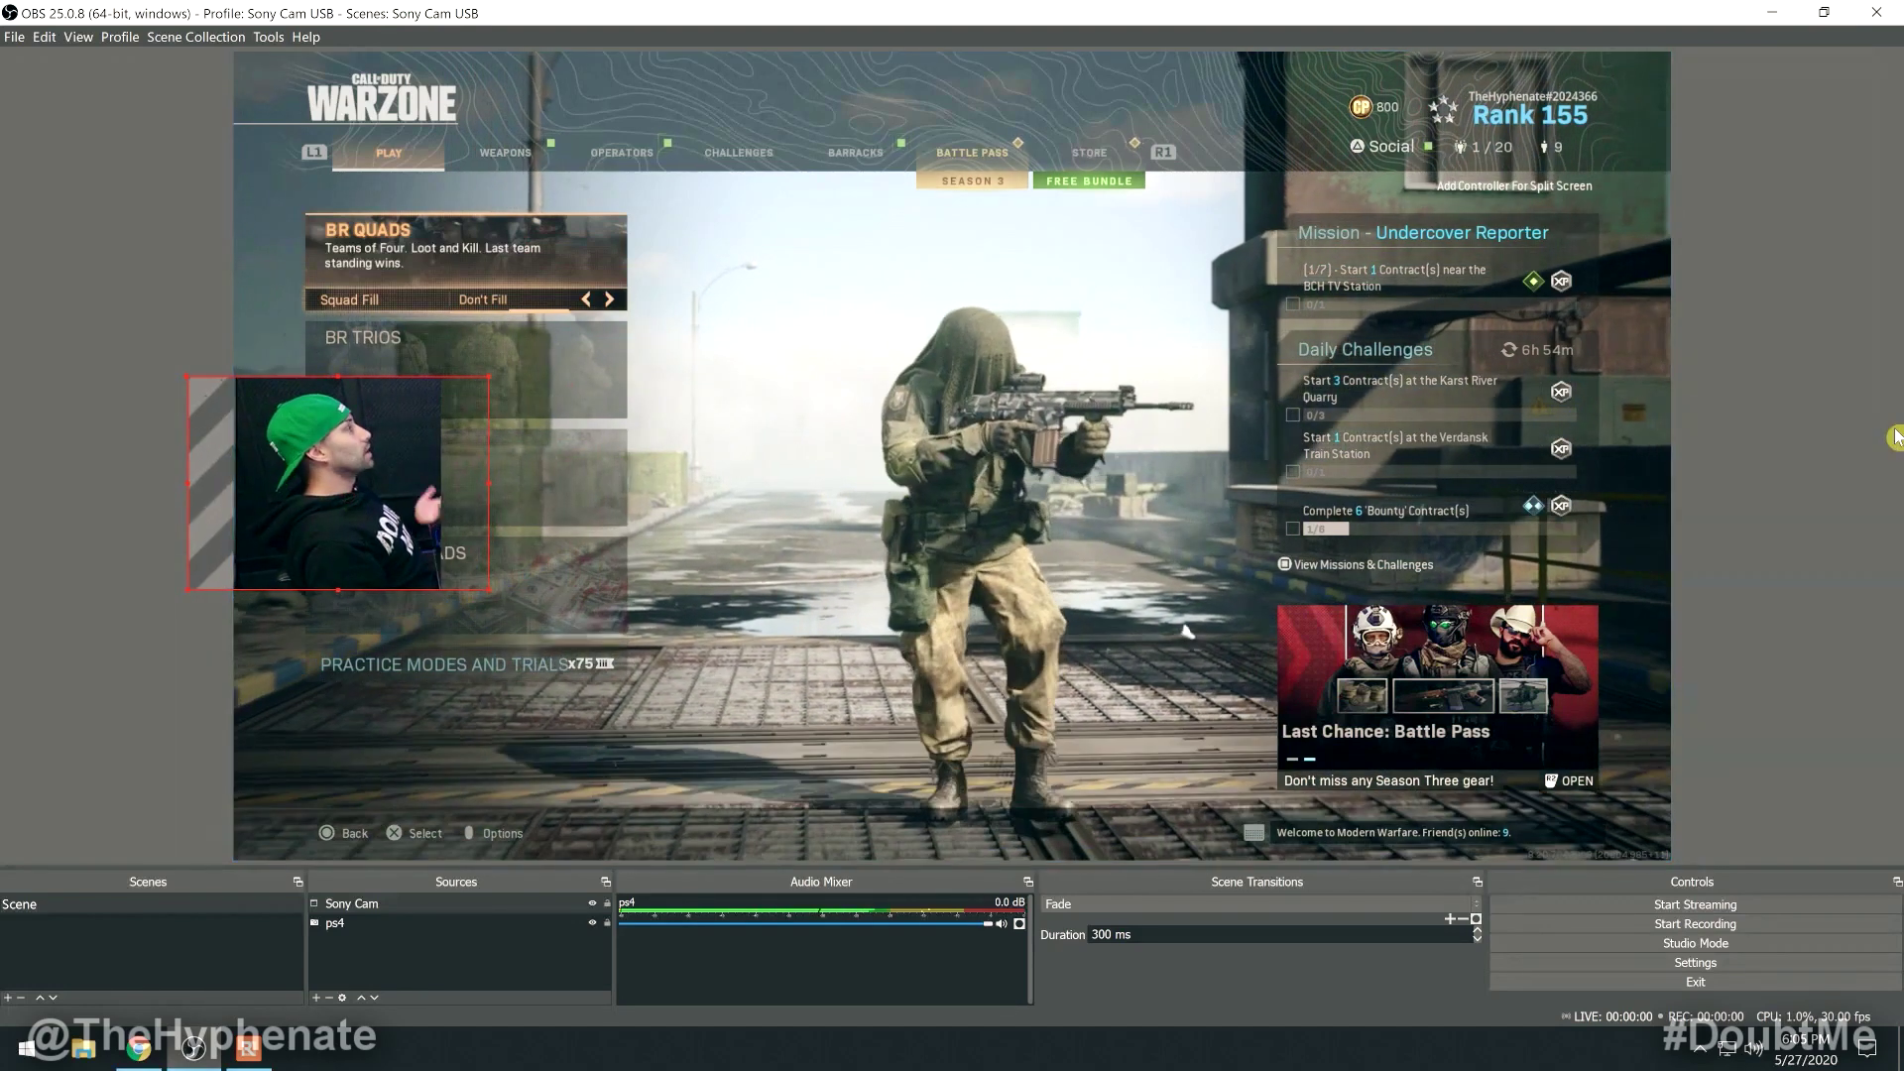